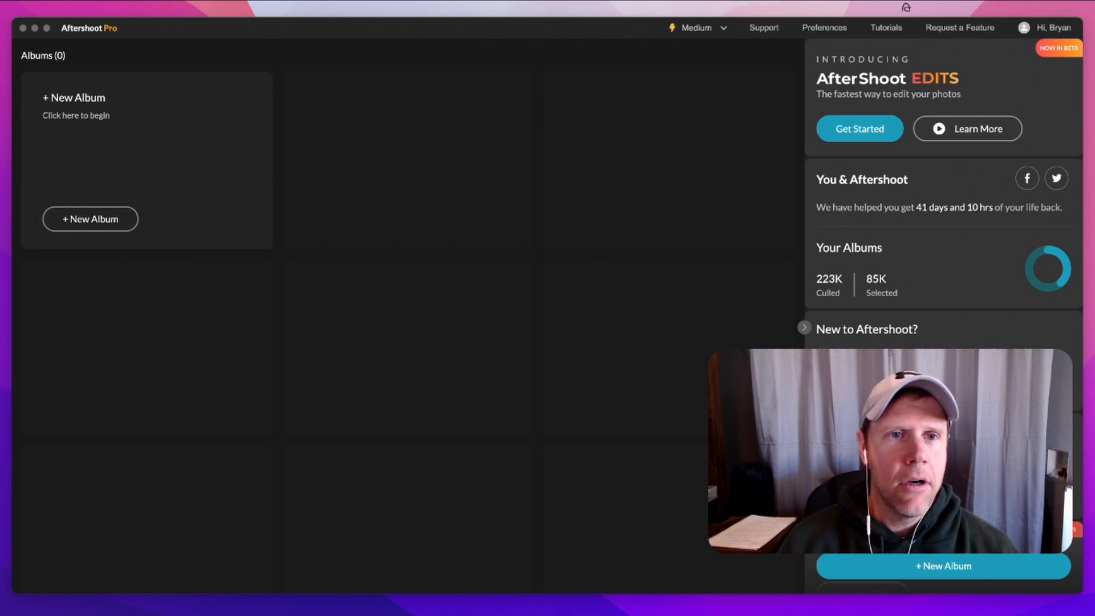
- Create a new album for culling
click(226, 345)
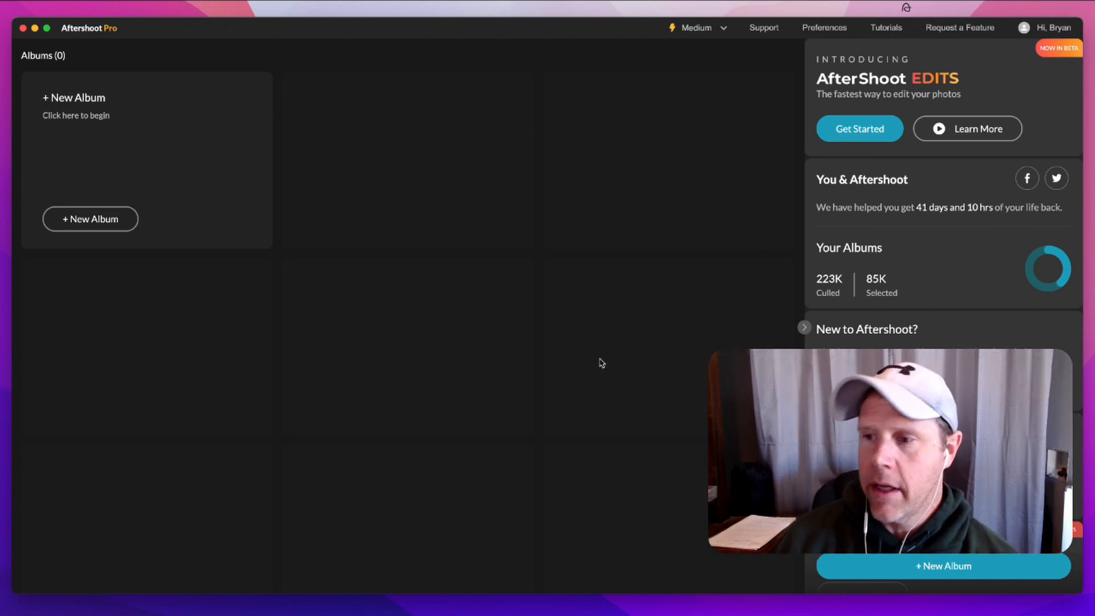
click(917, 570)
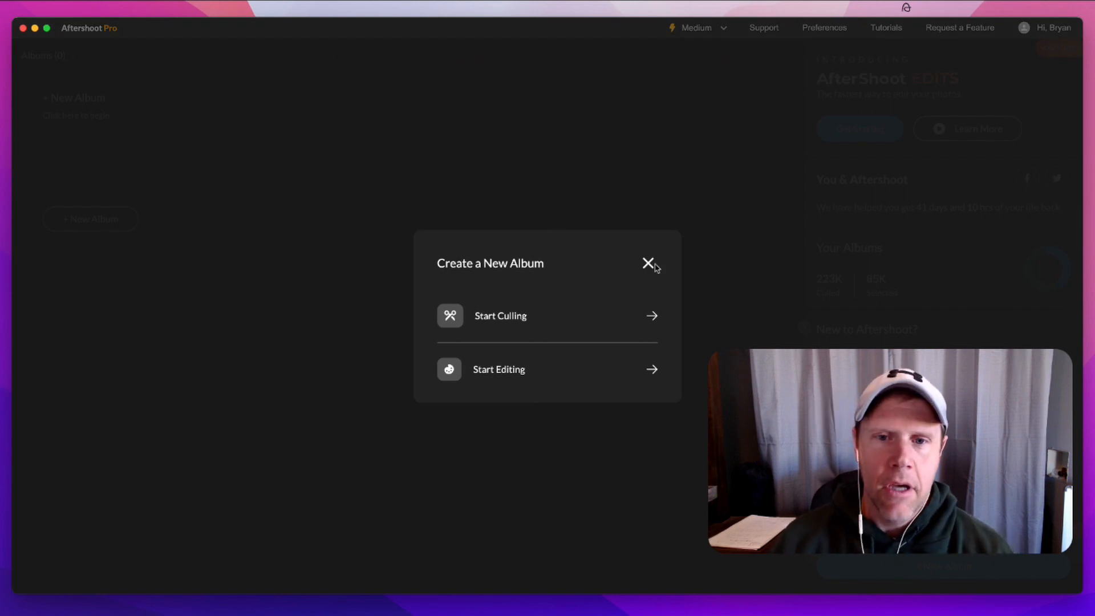
click(501, 316)
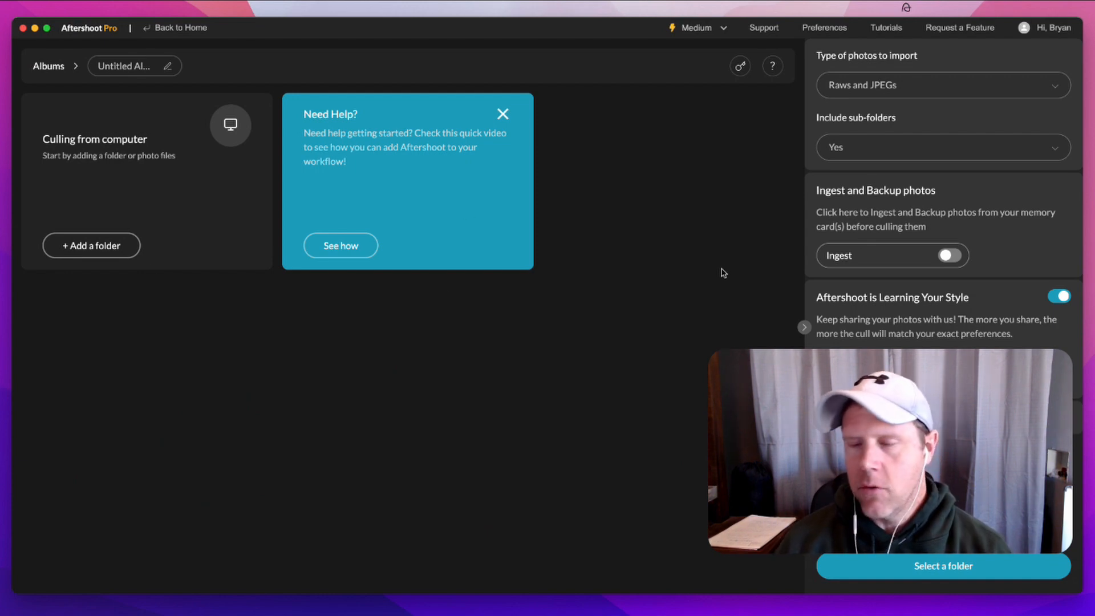
- Browse for a folder to add to the album, going to the Photos folder inside weddings on the Extreme SSD drive
click(113, 249)
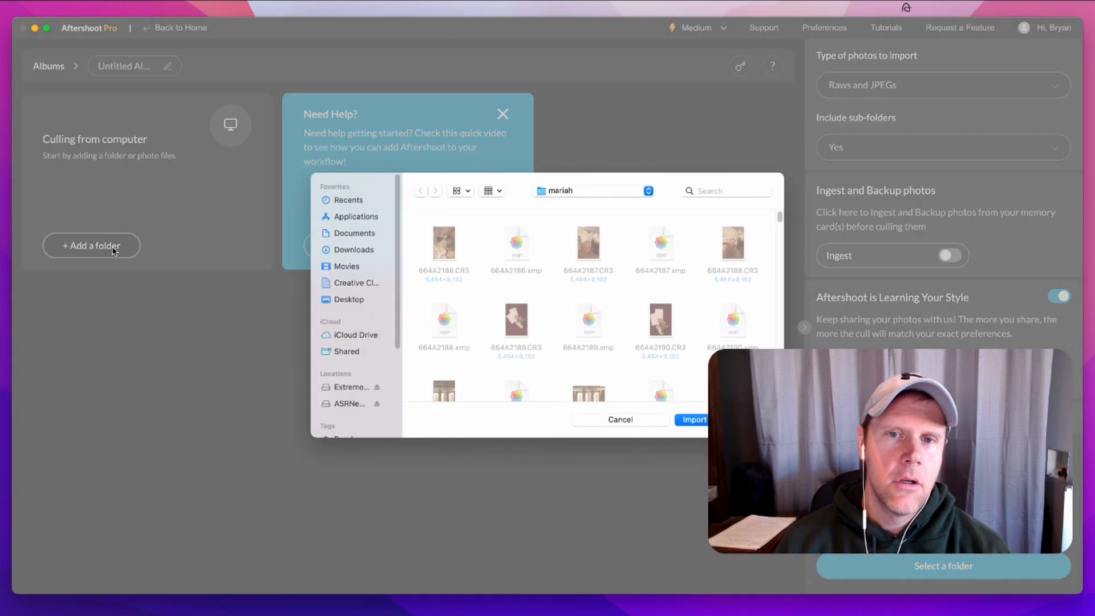
scroll(364, 372, down, 1)
click(353, 372)
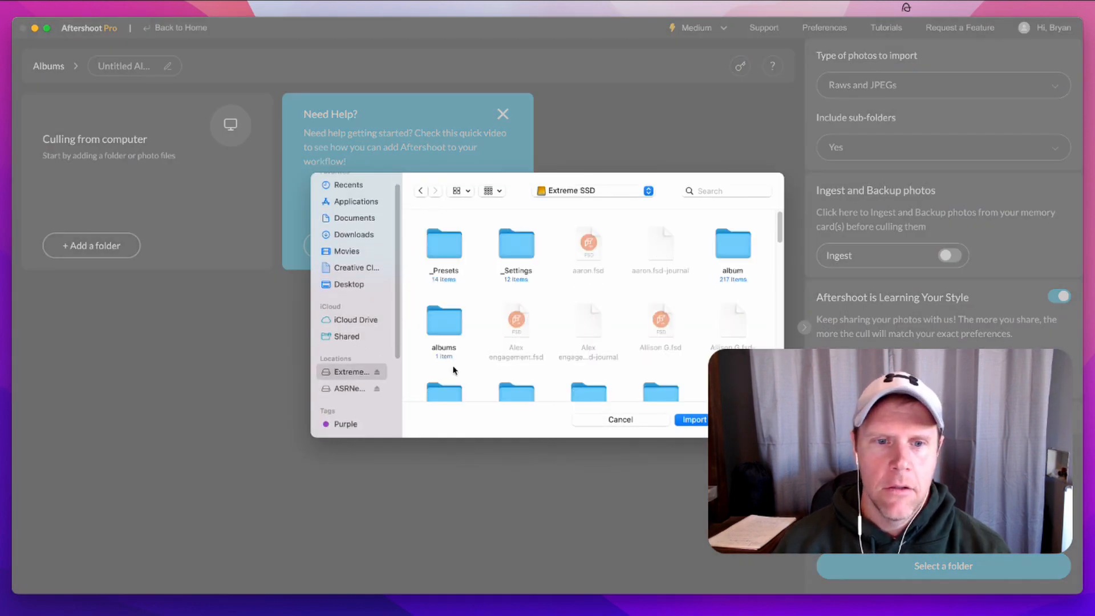
scroll(493, 363, down, 10)
scroll(492, 364, down, 5)
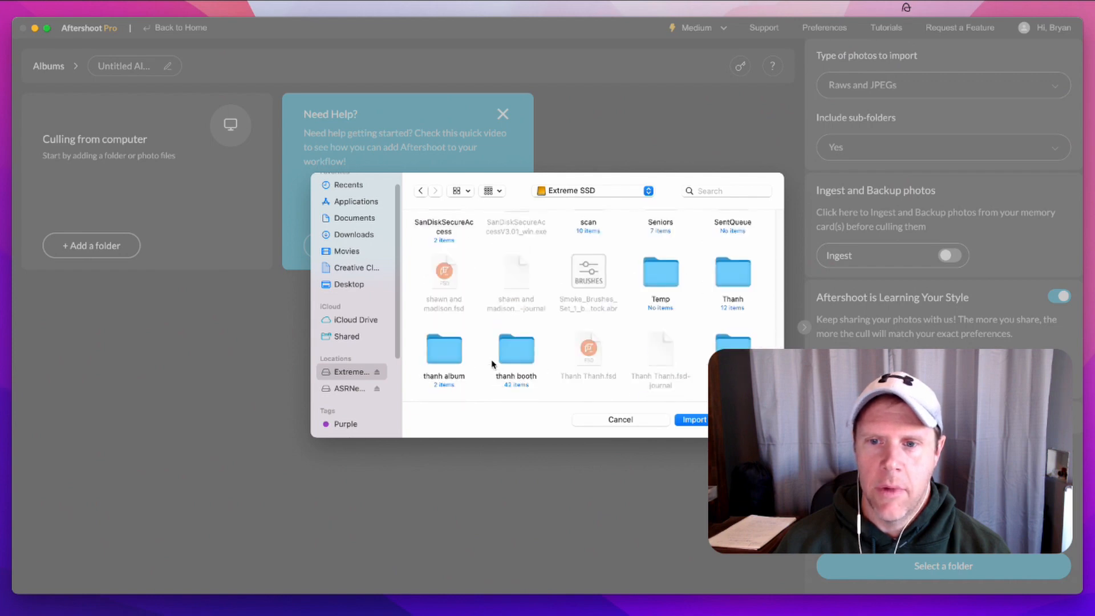
click(663, 274)
double_click(663, 275)
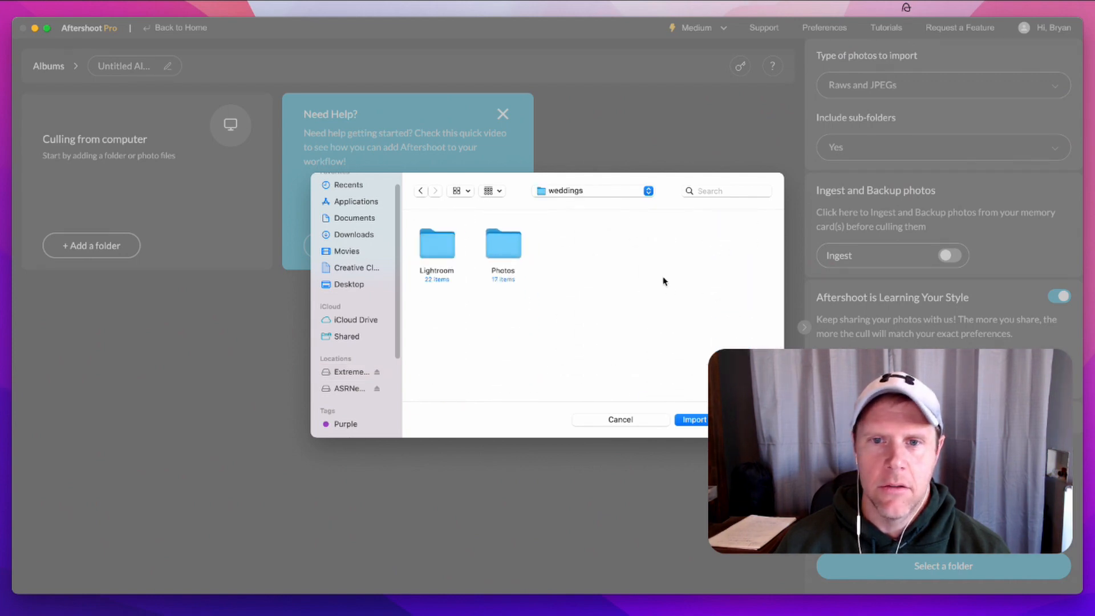
double_click(500, 251)
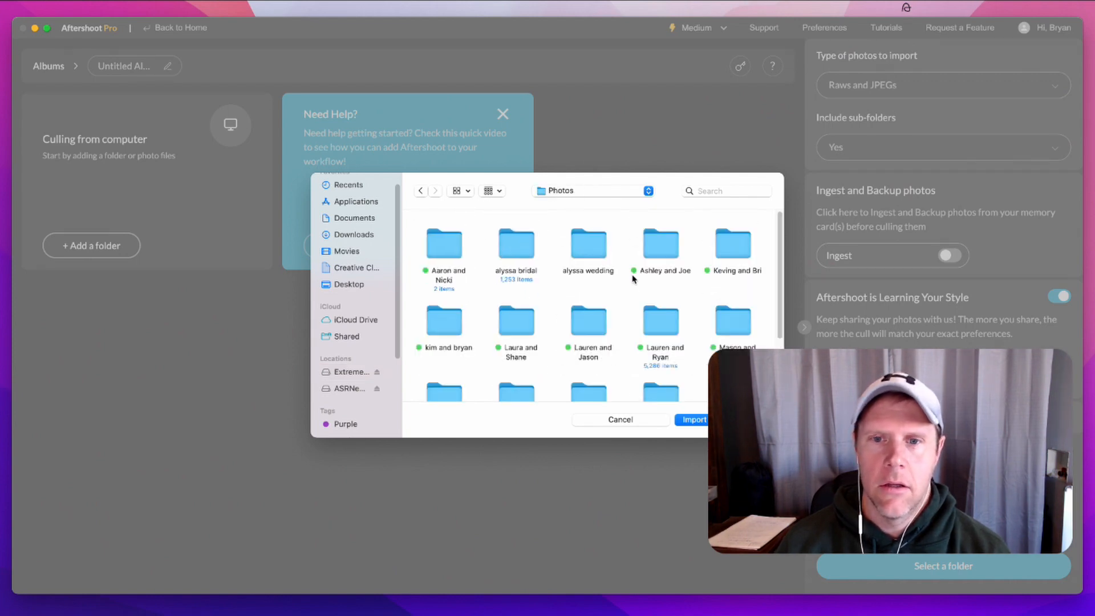
scroll(633, 279, down, 5)
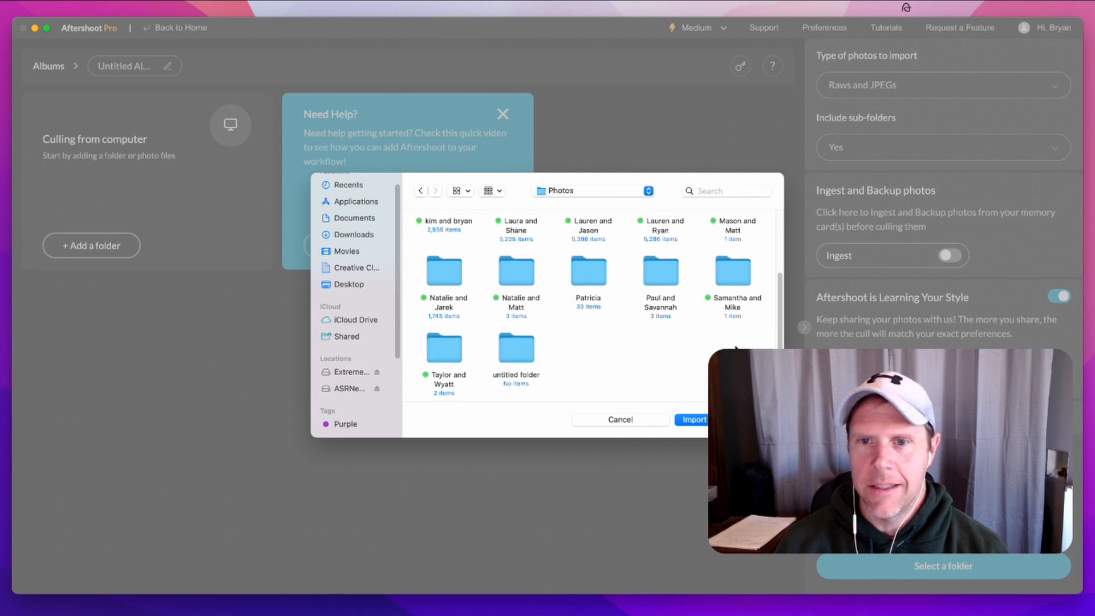
double_click(442, 350)
double_click(496, 254)
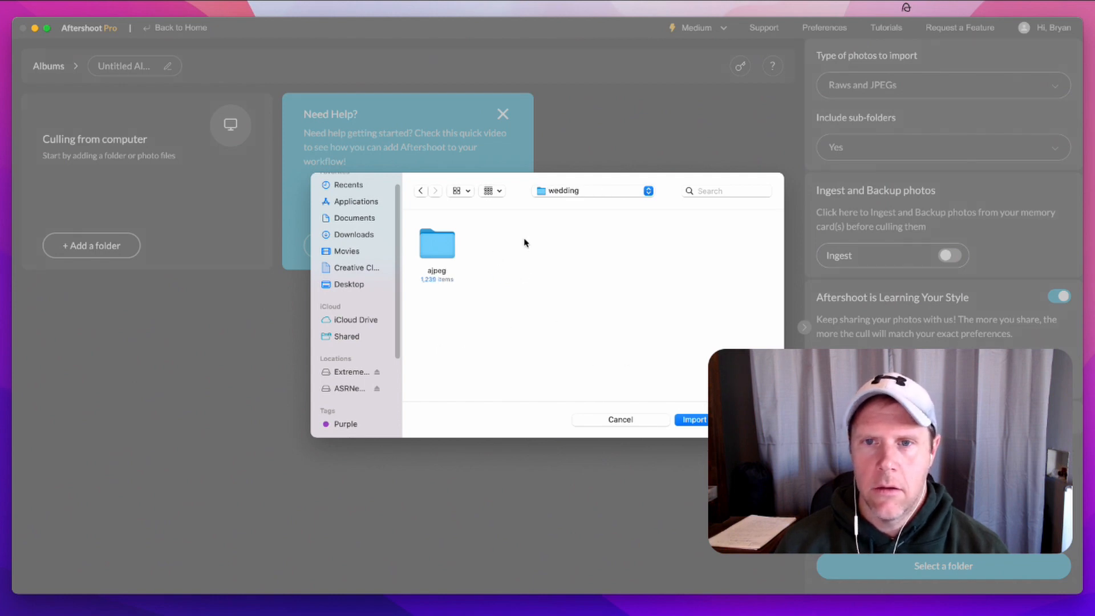
click(421, 191)
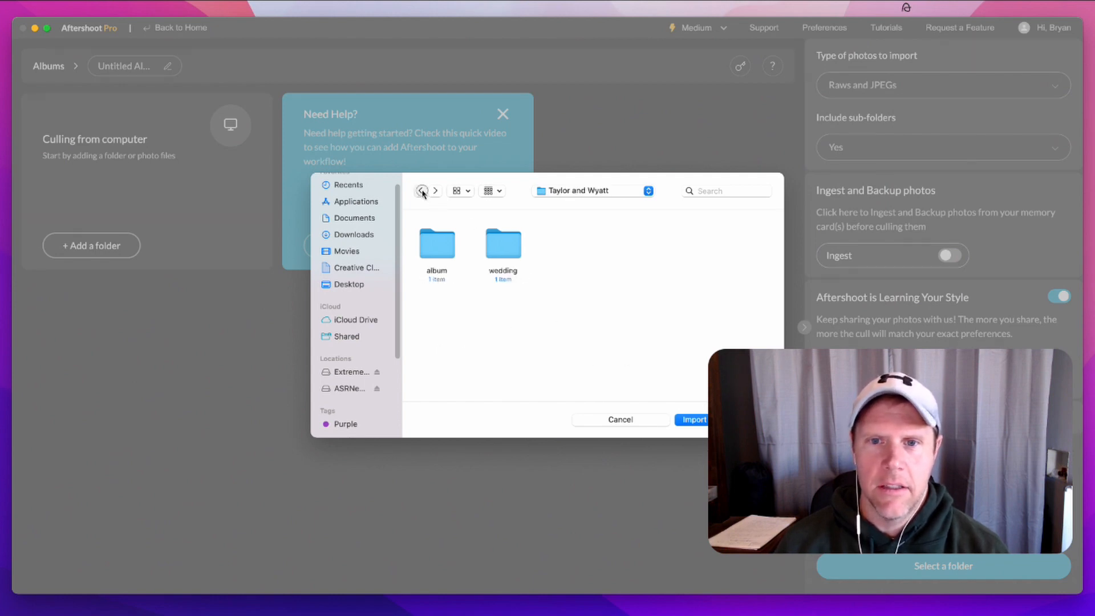
click(421, 191)
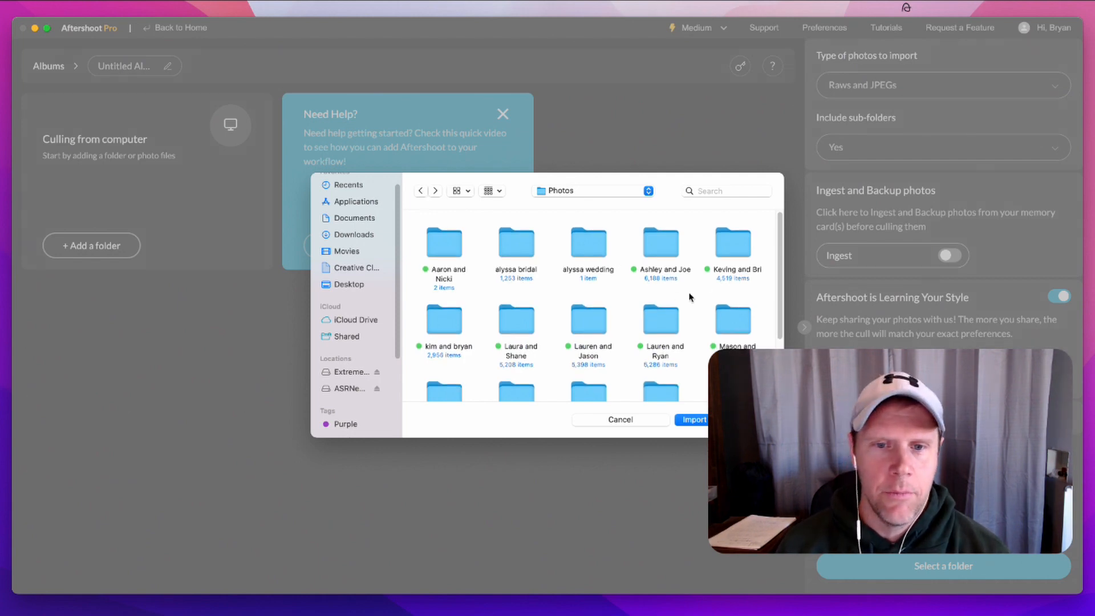
- Import the couple's wedding folder with 4,519 items into the album and look over the imported photos
double_click(736, 246)
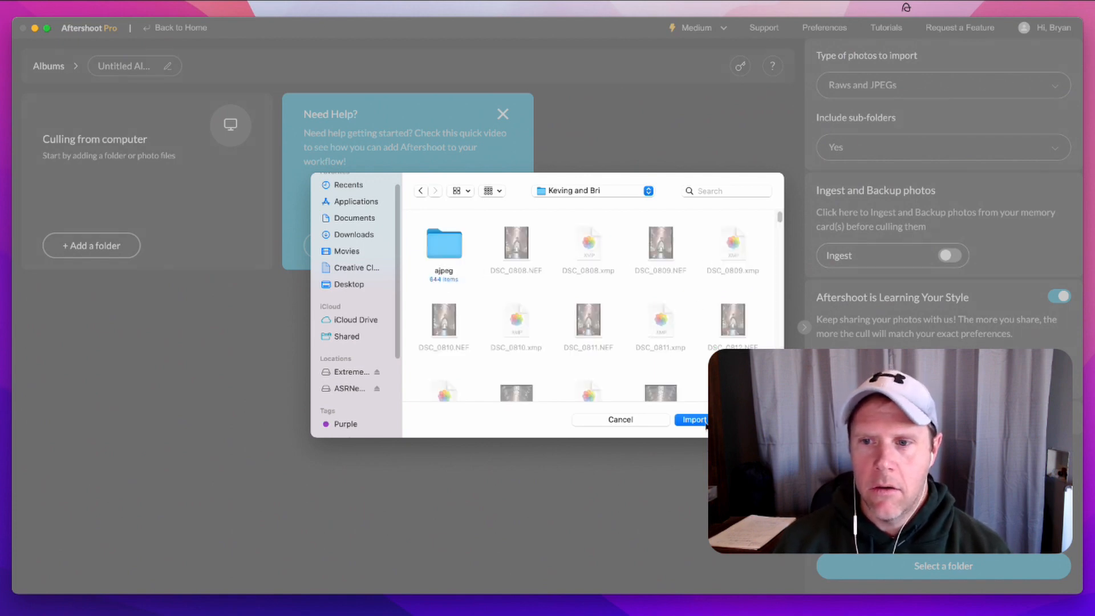
click(701, 420)
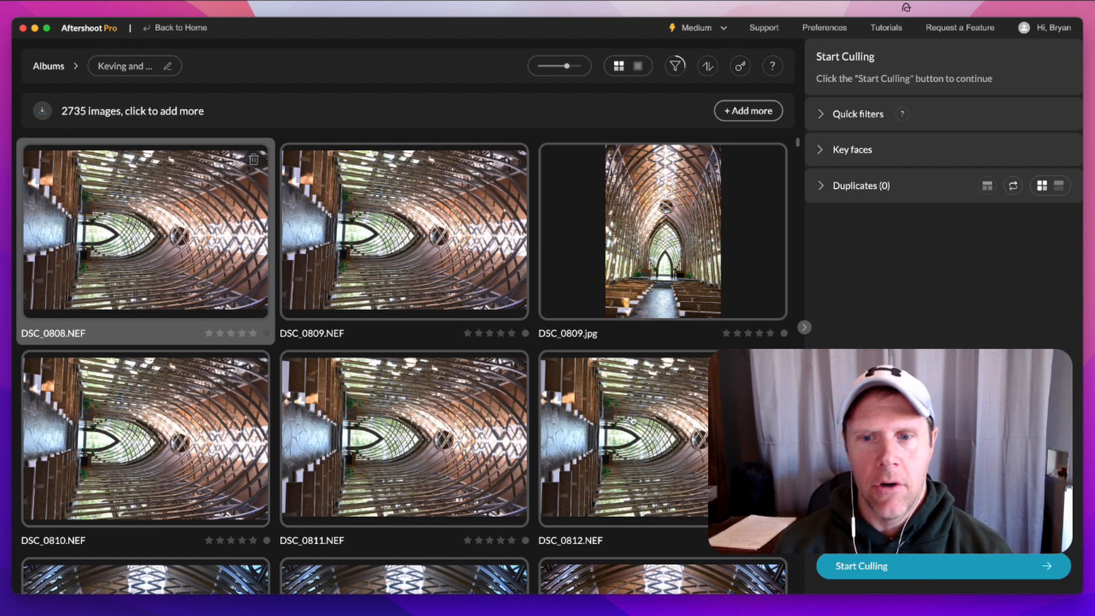
scroll(633, 420, down, 2)
scroll(632, 420, down, 10)
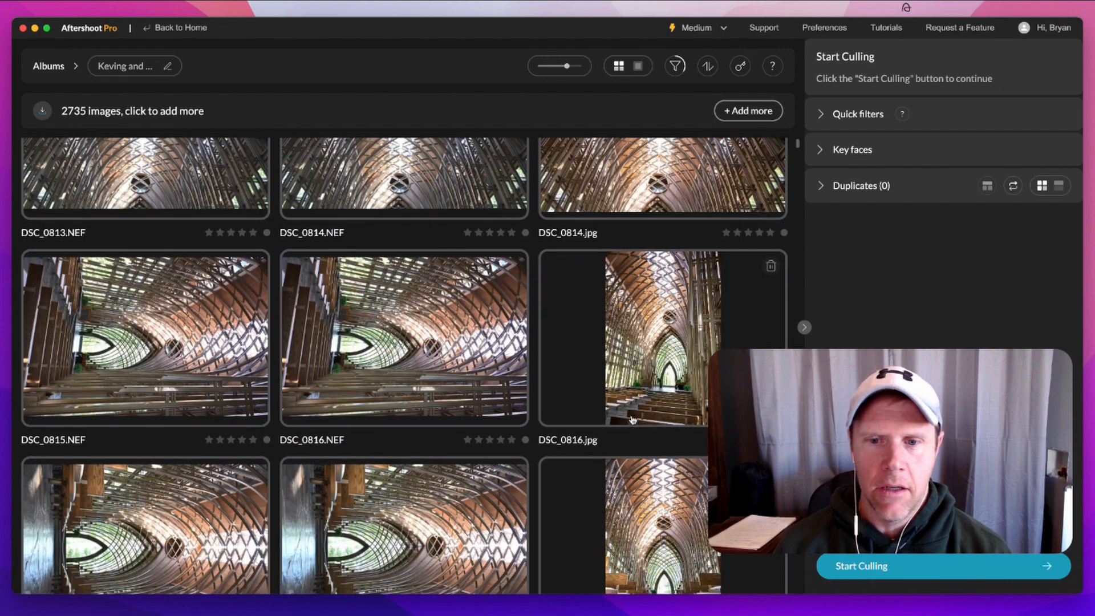
scroll(632, 421, down, 10)
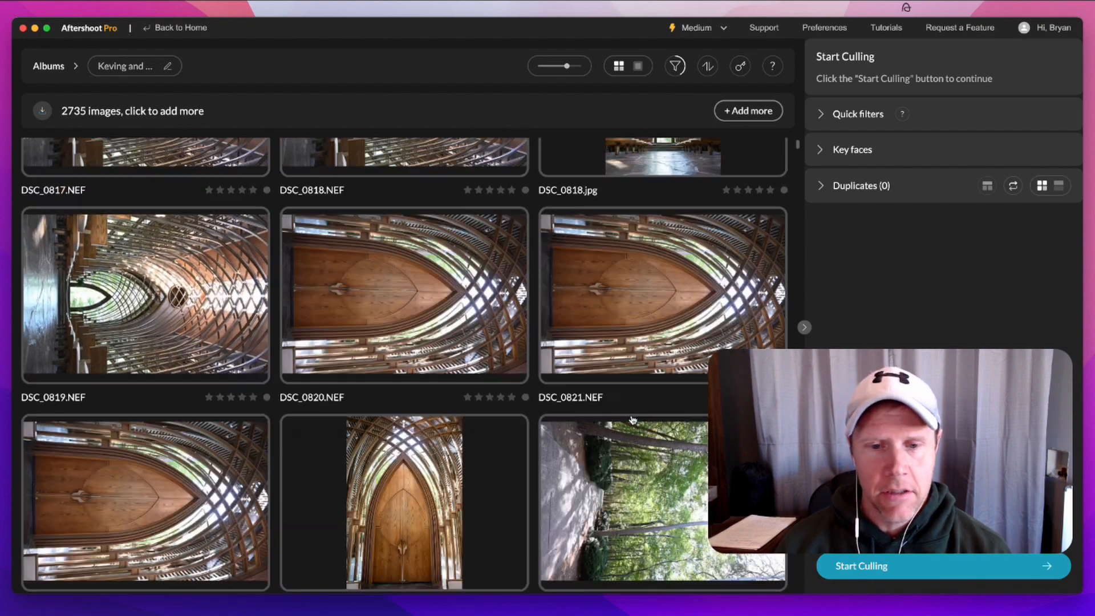
scroll(633, 420, up, 15)
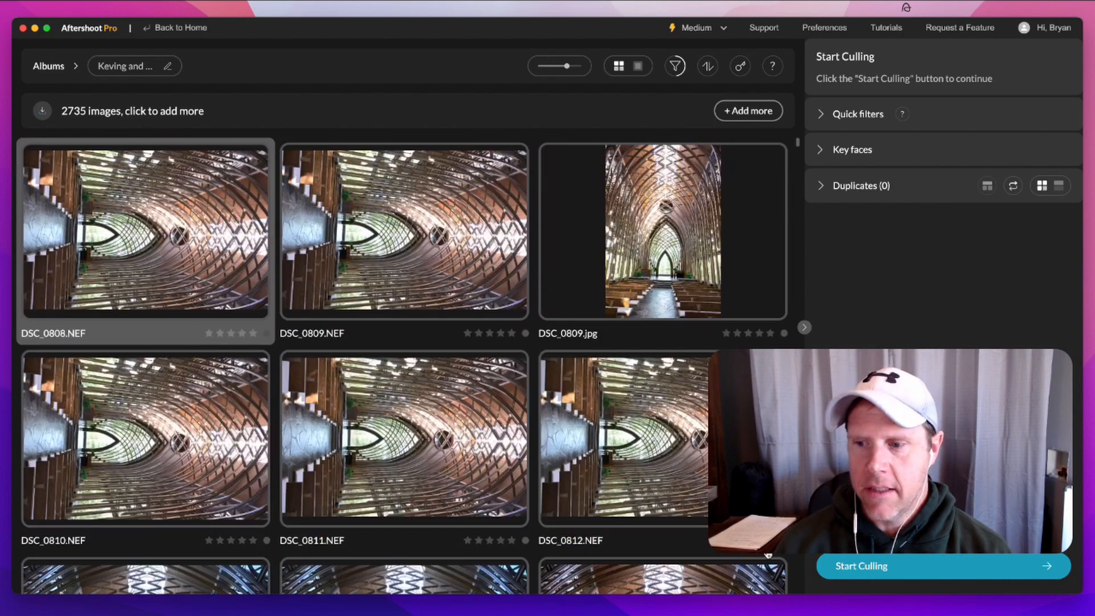
- Open the culling preferences for the album and set the shoot type to Weddings & Engagements
click(852, 571)
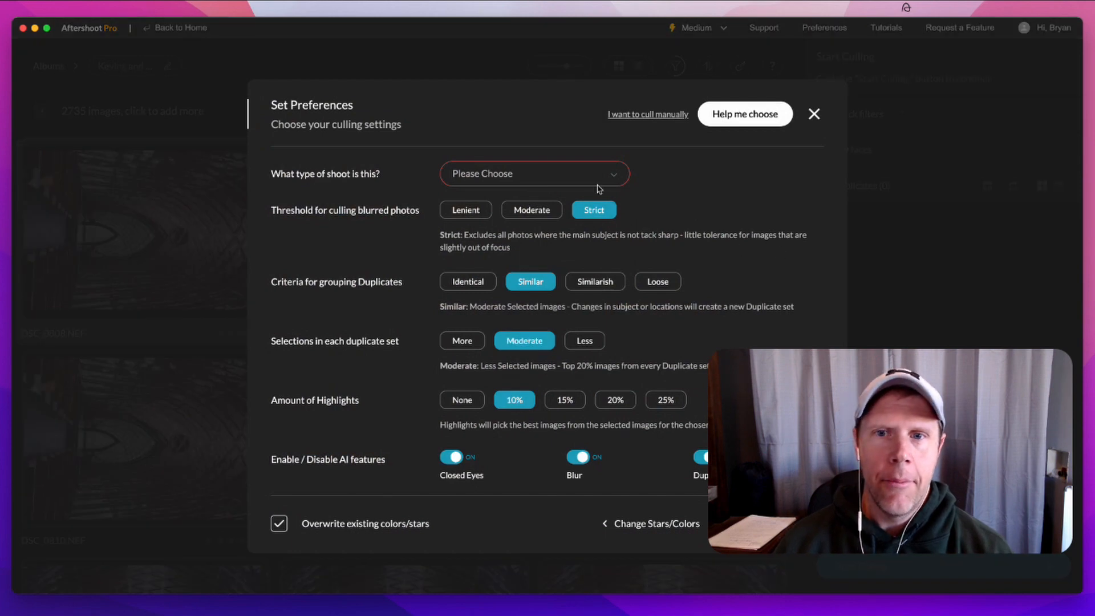
click(599, 175)
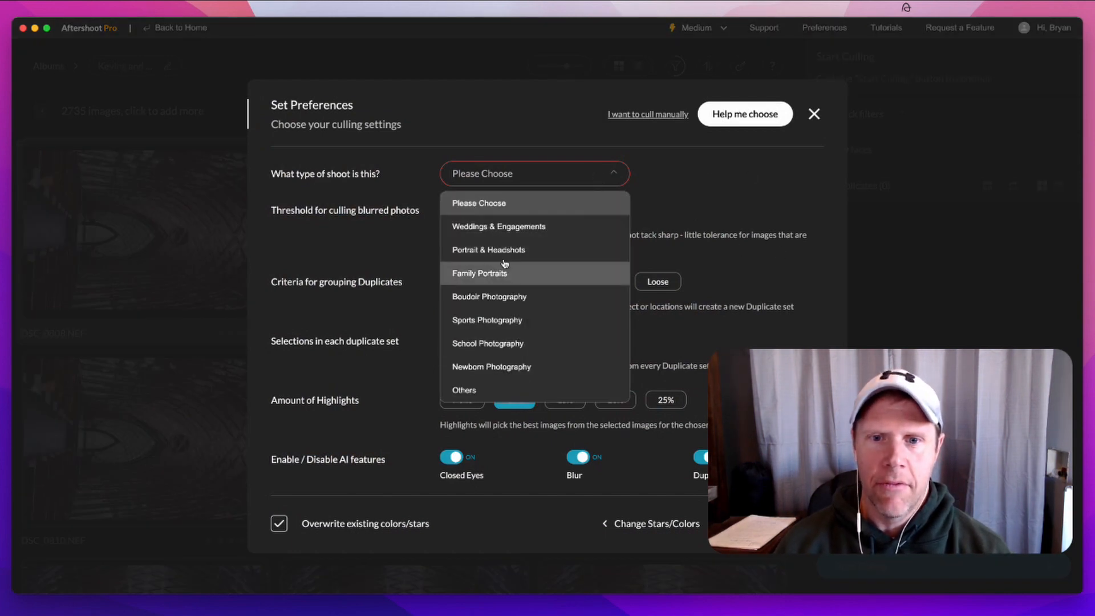
click(536, 227)
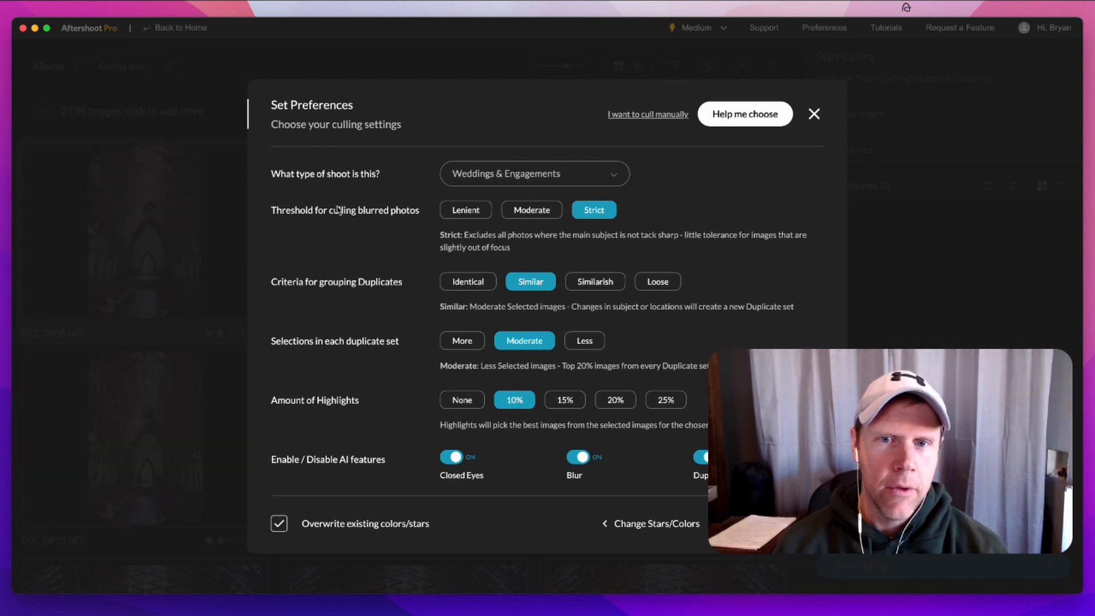
mouse_move(593, 210)
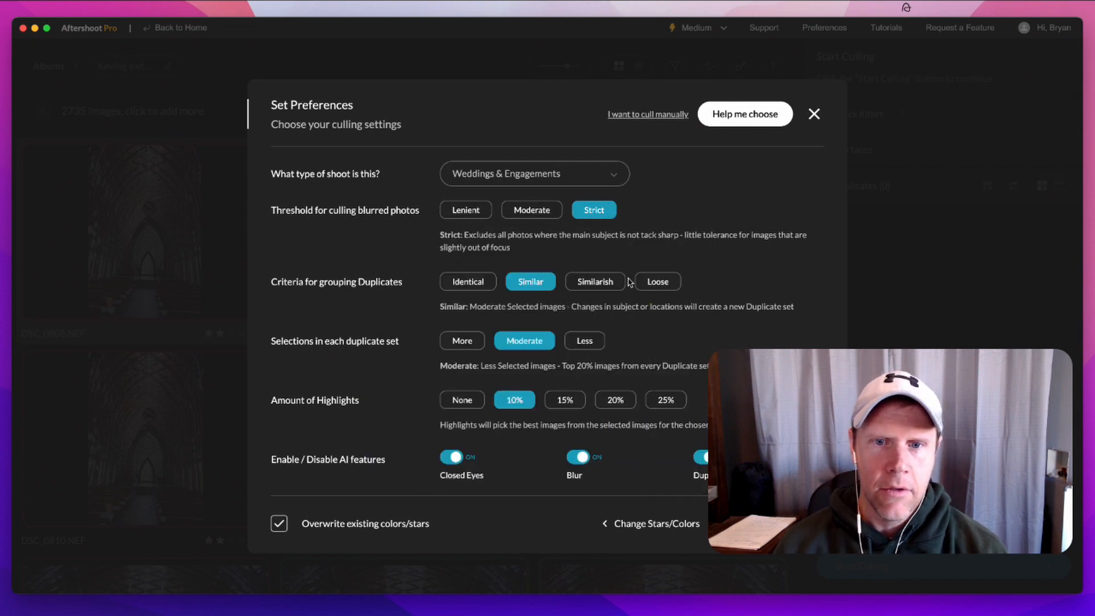
mouse_move(475, 288)
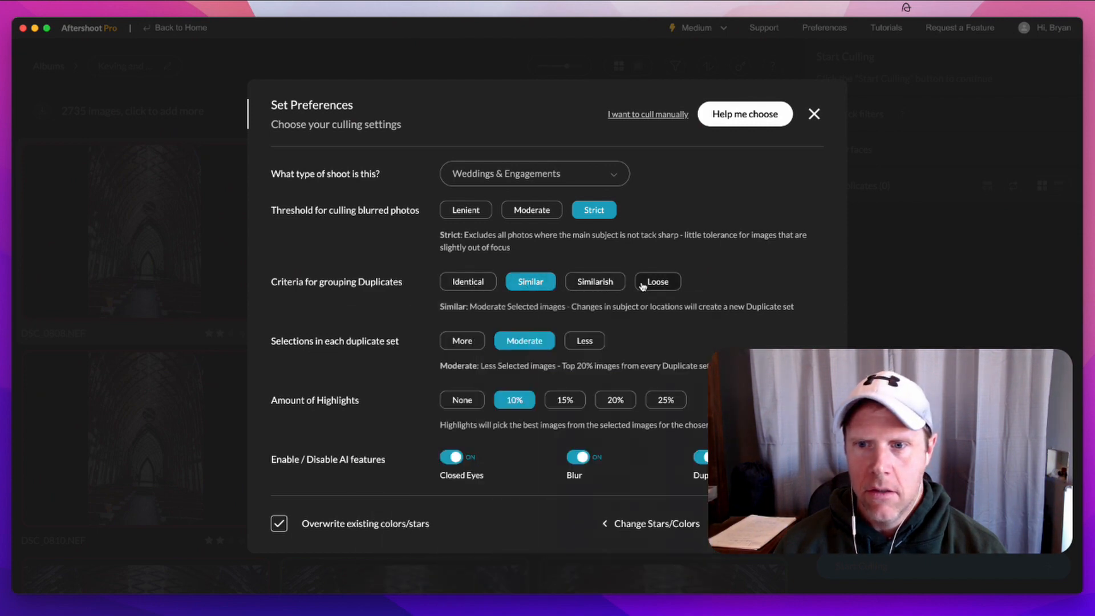
mouse_move(660, 285)
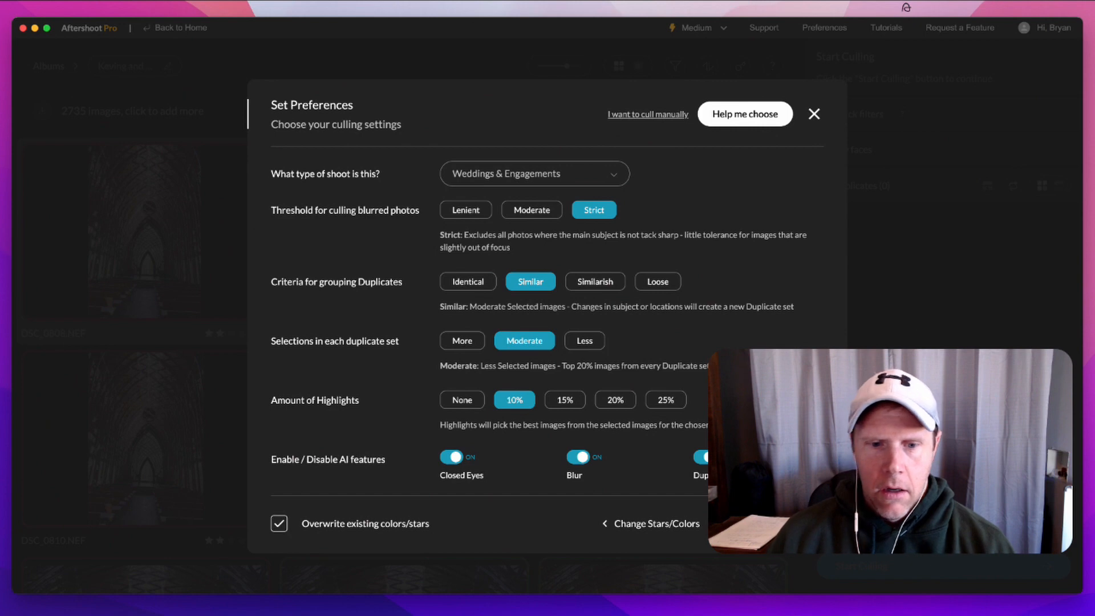
- Check the color label and star rating assignments for culling, close the preferences and start culling the album
click(605, 523)
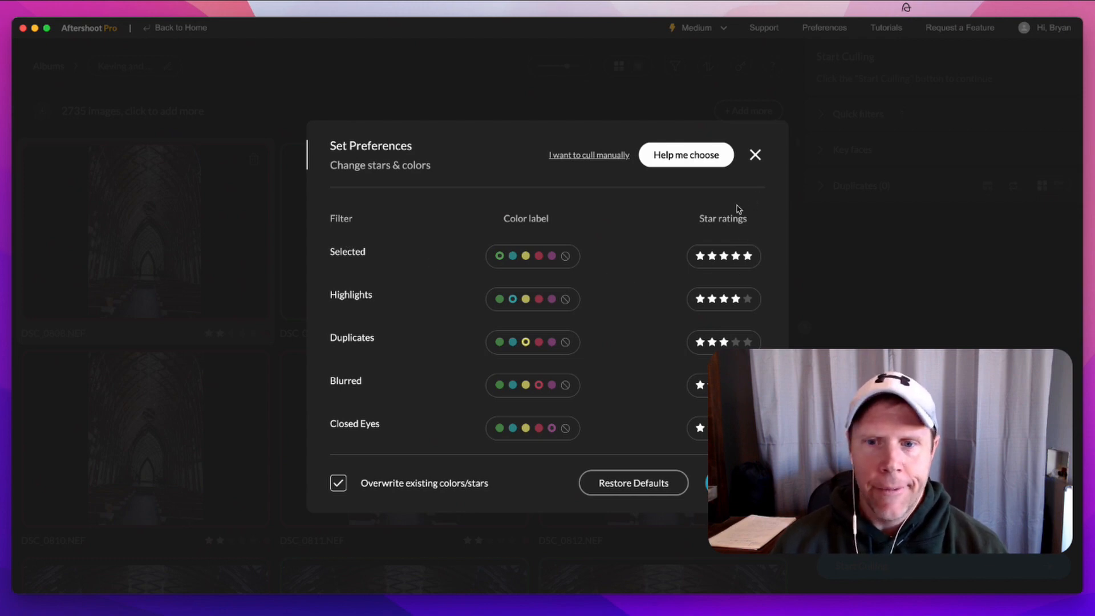
click(756, 156)
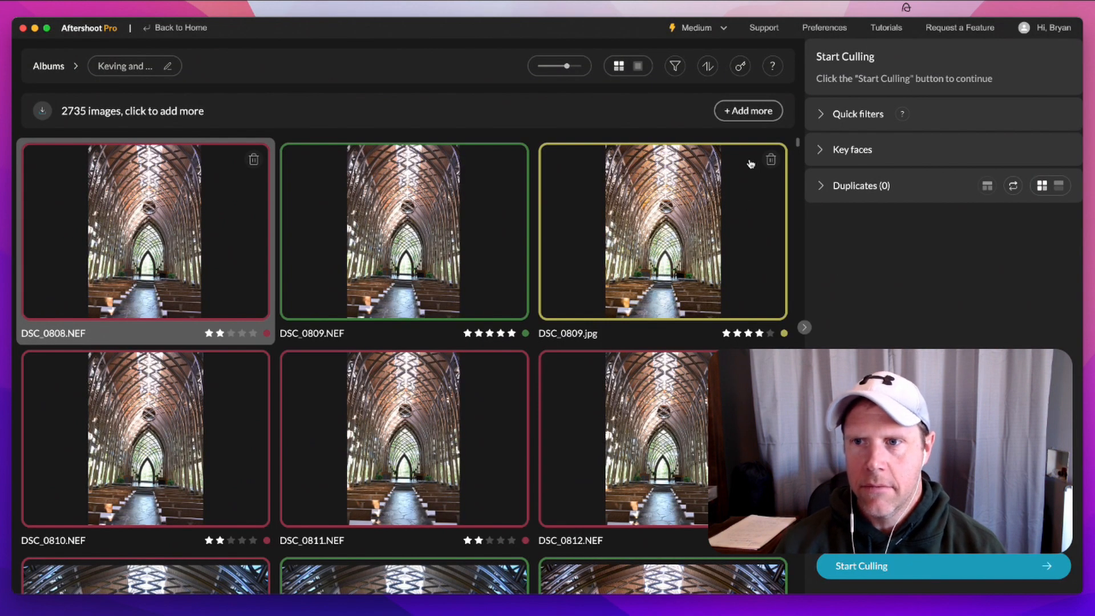
click(900, 570)
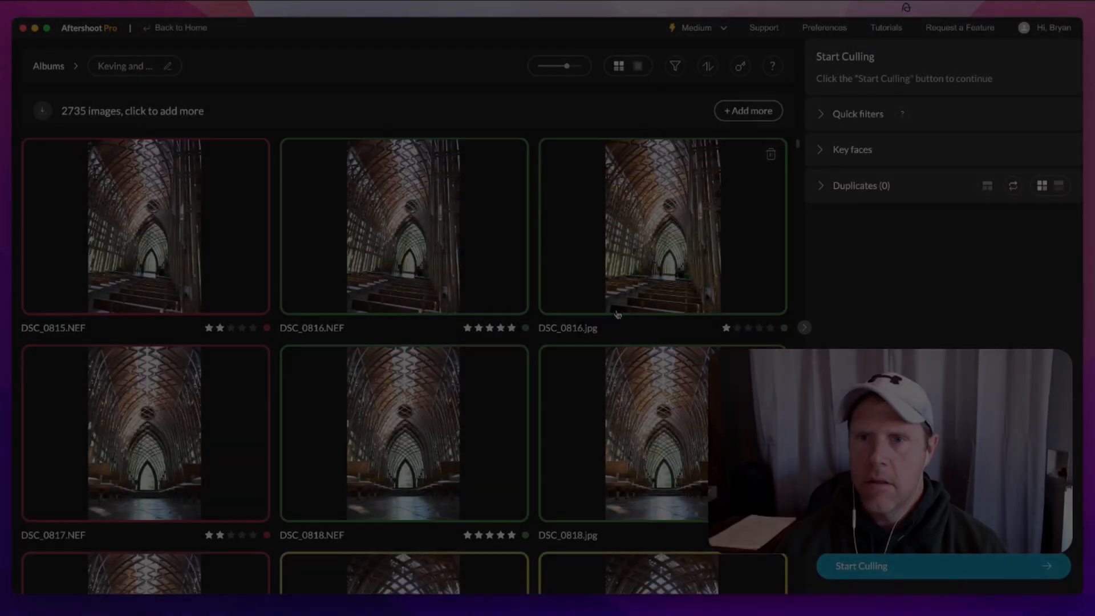
- Examine the star ratings and color labels on the first photos of the album
scroll(617, 314, up, 5)
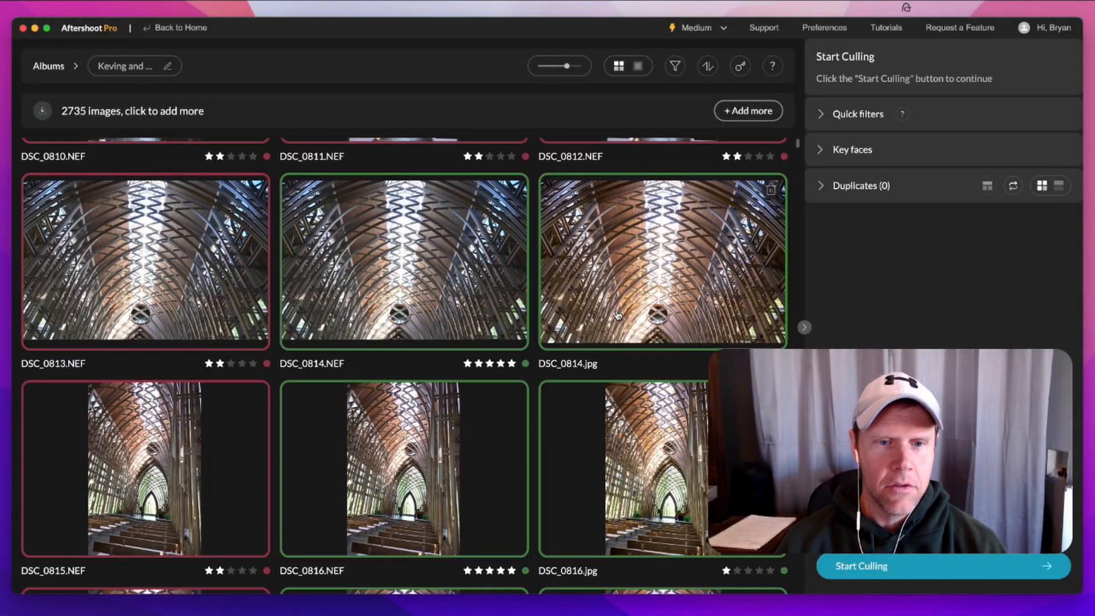
scroll(617, 314, up, 5)
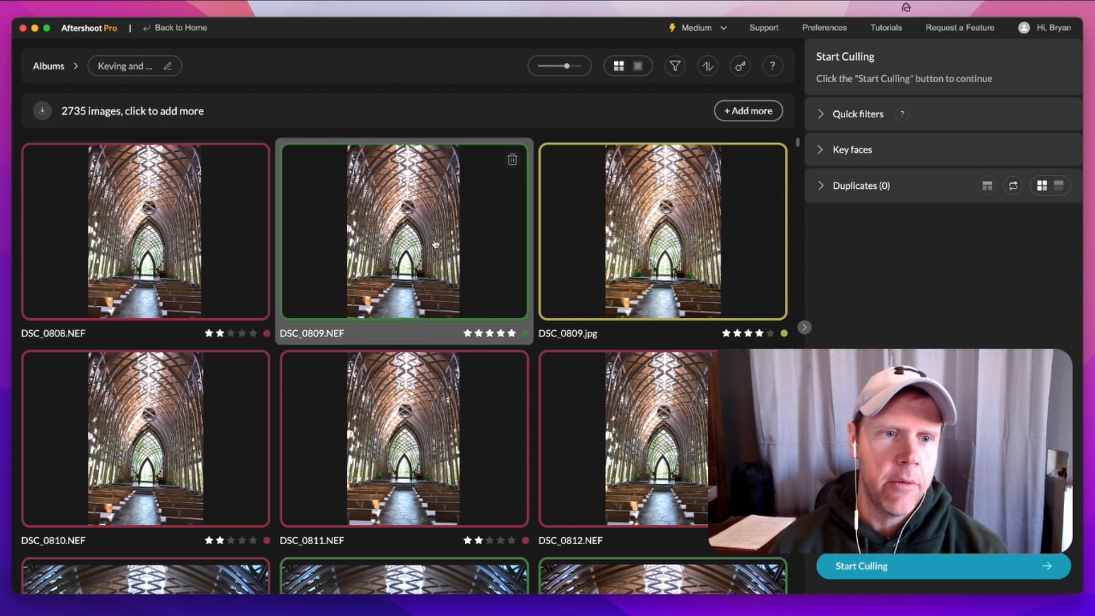
scroll(436, 244, down, 1)
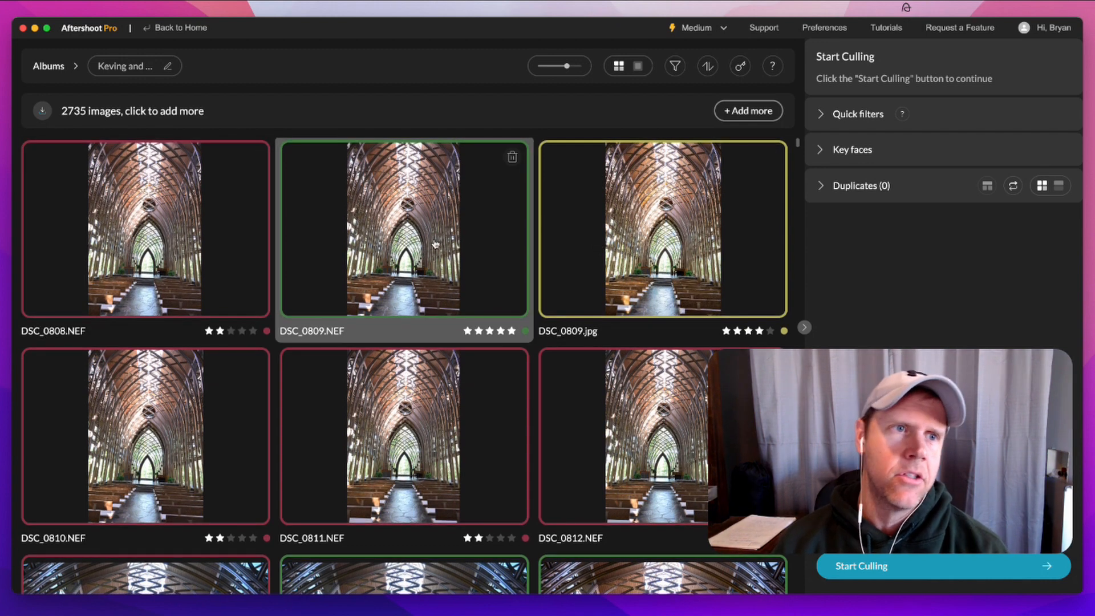
scroll(435, 244, down, 5)
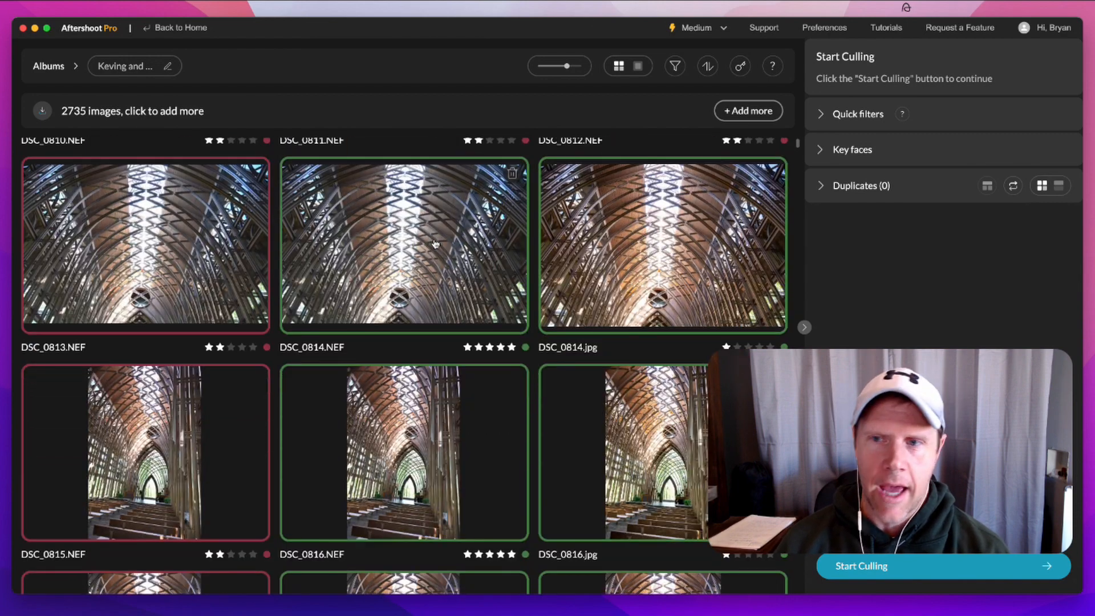
scroll(435, 244, up, 5)
- Filter the album to show only the Selected photos and look through them
click(823, 114)
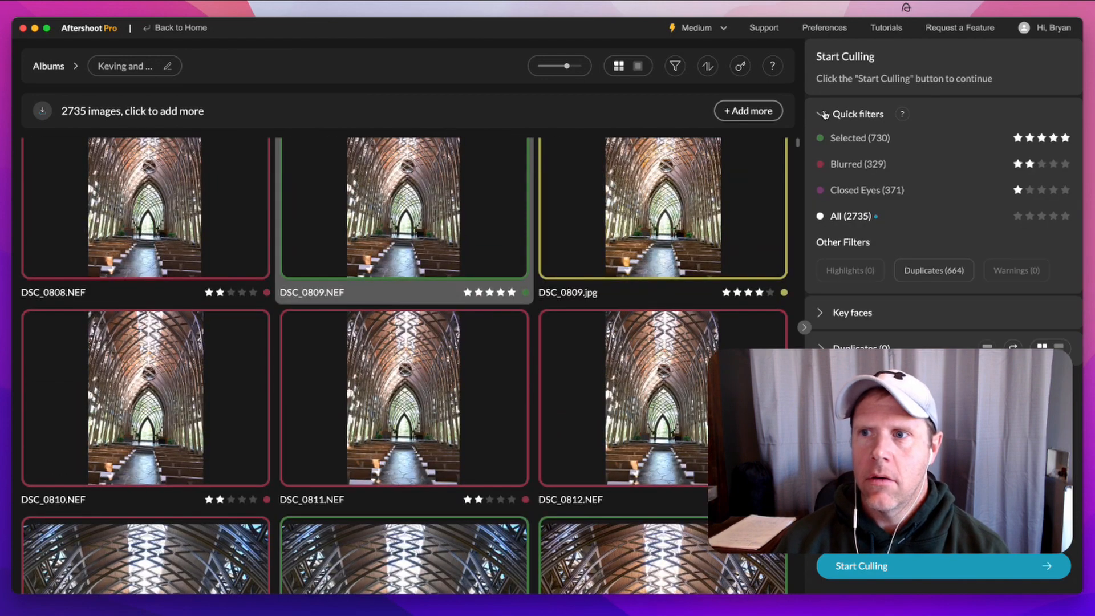
click(850, 139)
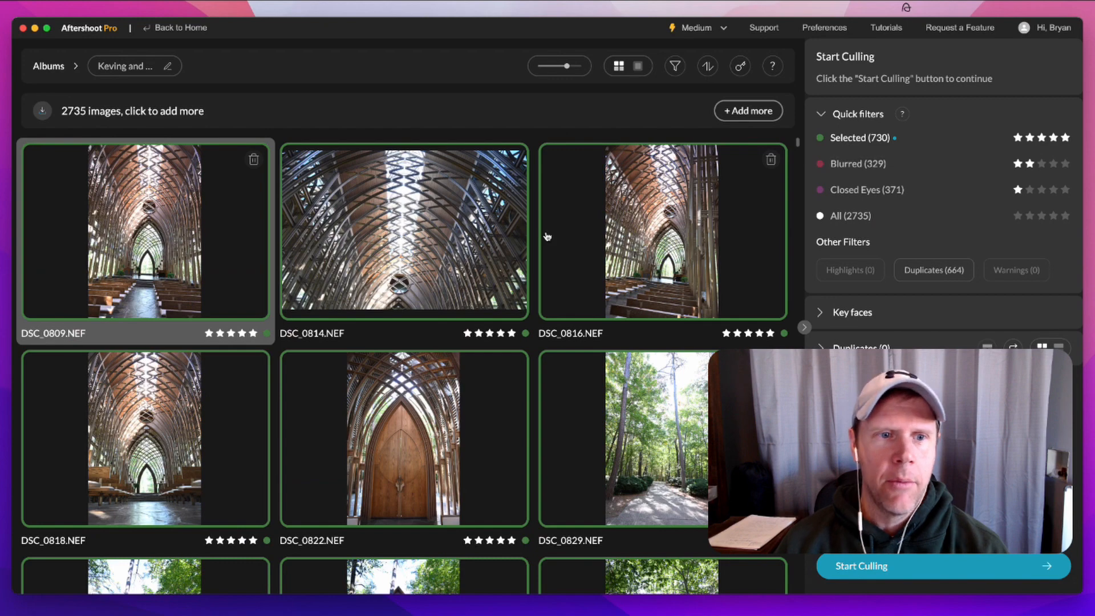
scroll(547, 236, down, 2)
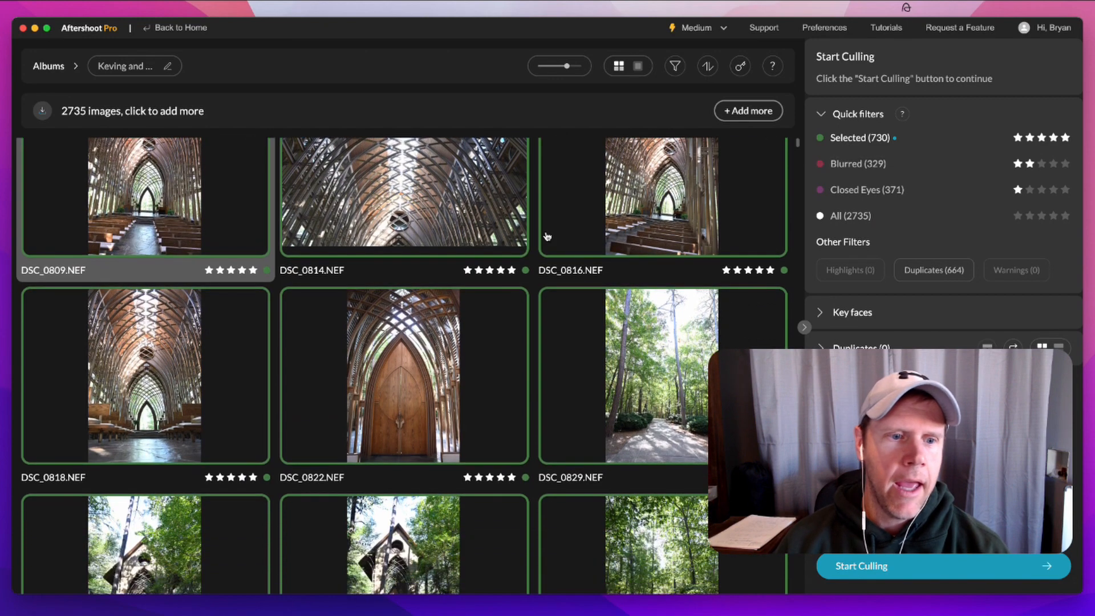
scroll(547, 236, up, 2)
scroll(547, 237, down, 1)
scroll(547, 236, up, 1)
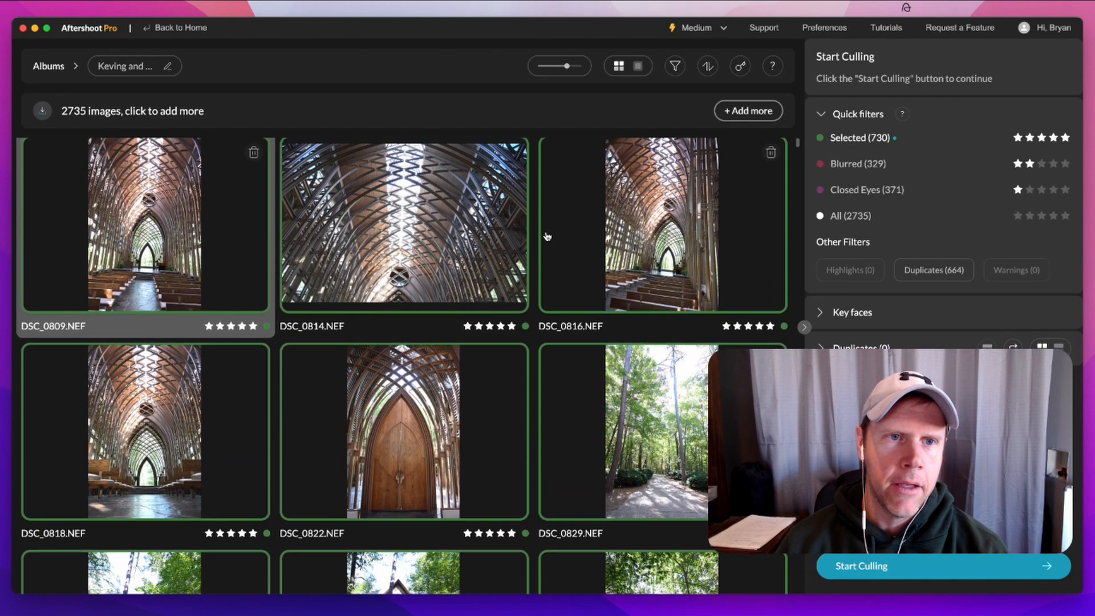
scroll(547, 236, down, 10)
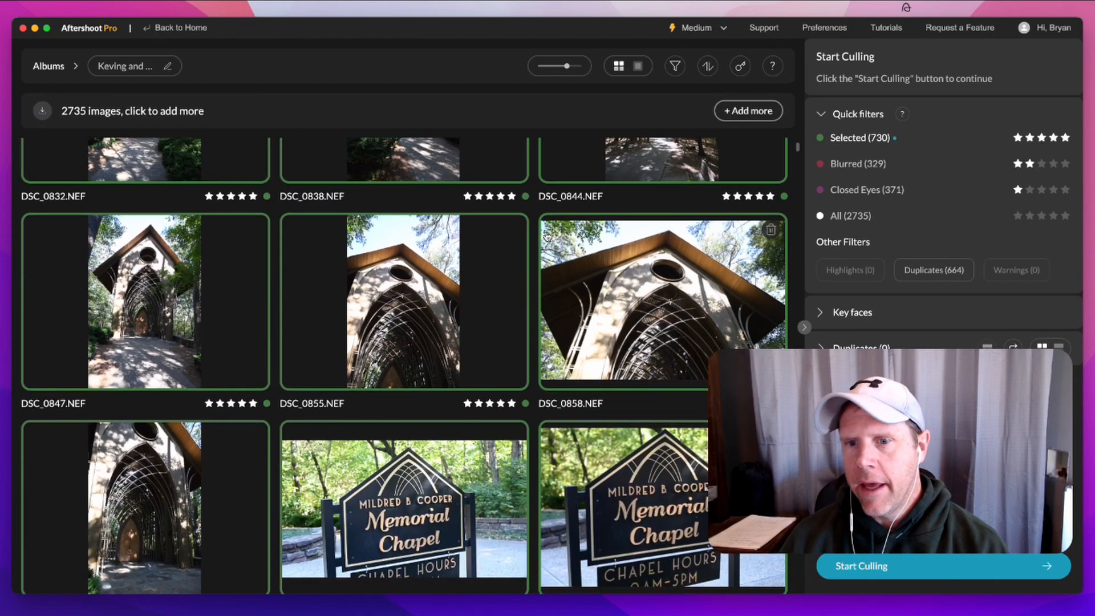
- Examine the Selected photos further down the album, from the chapel to the wedding guests, and return to the first ones
scroll(547, 236, down, 7)
scroll(547, 236, down, 4)
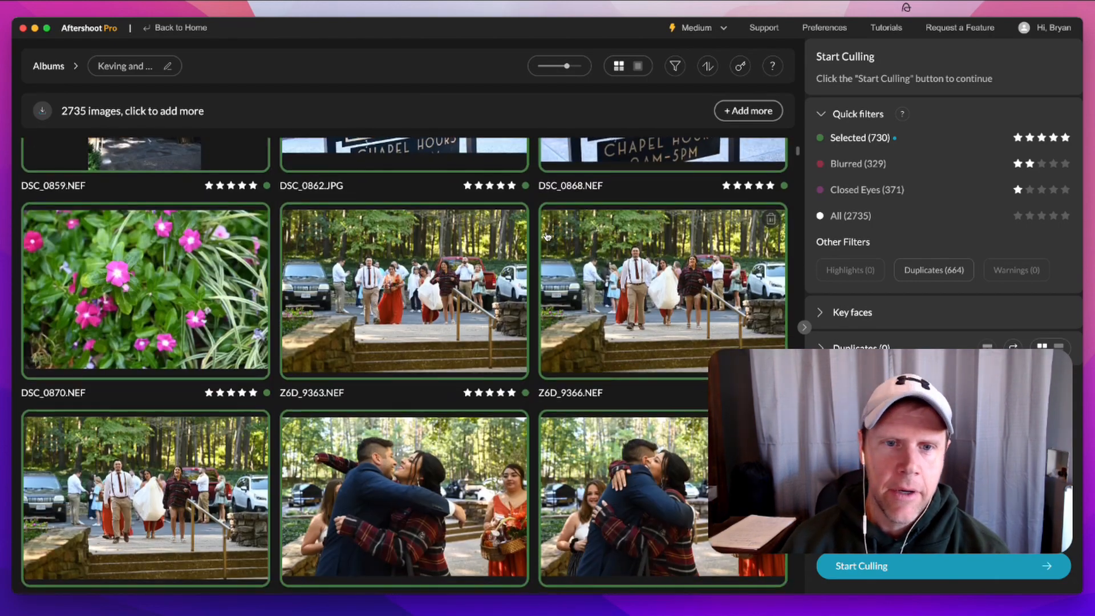
scroll(547, 236, down, 3)
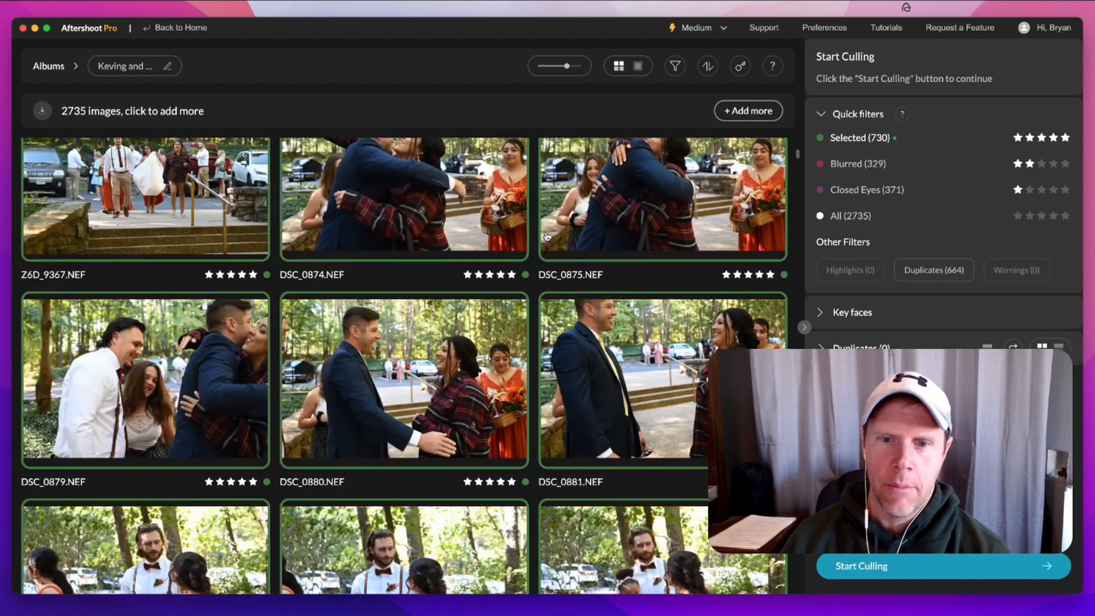
scroll(547, 236, down, 2)
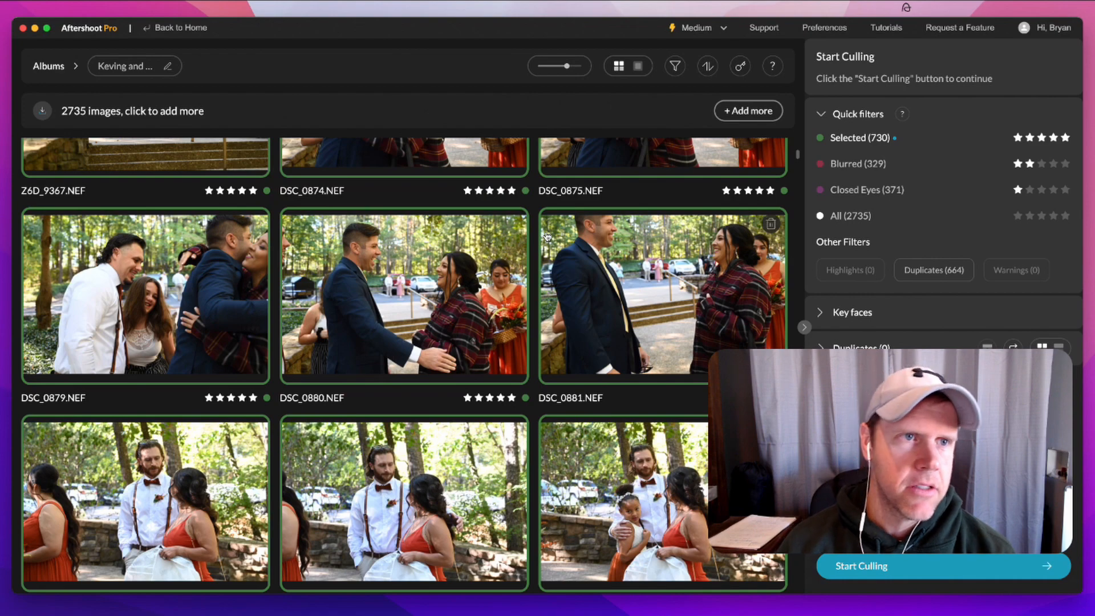
scroll(590, 285, down, 6)
scroll(589, 285, down, 5)
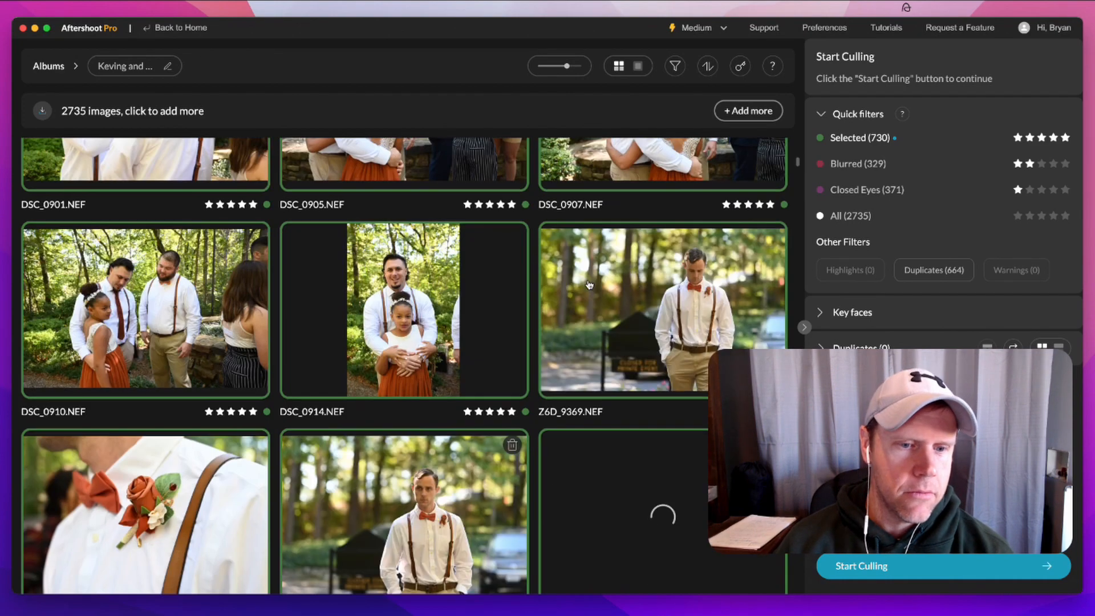
scroll(590, 285, up, 12)
scroll(590, 285, up, 10)
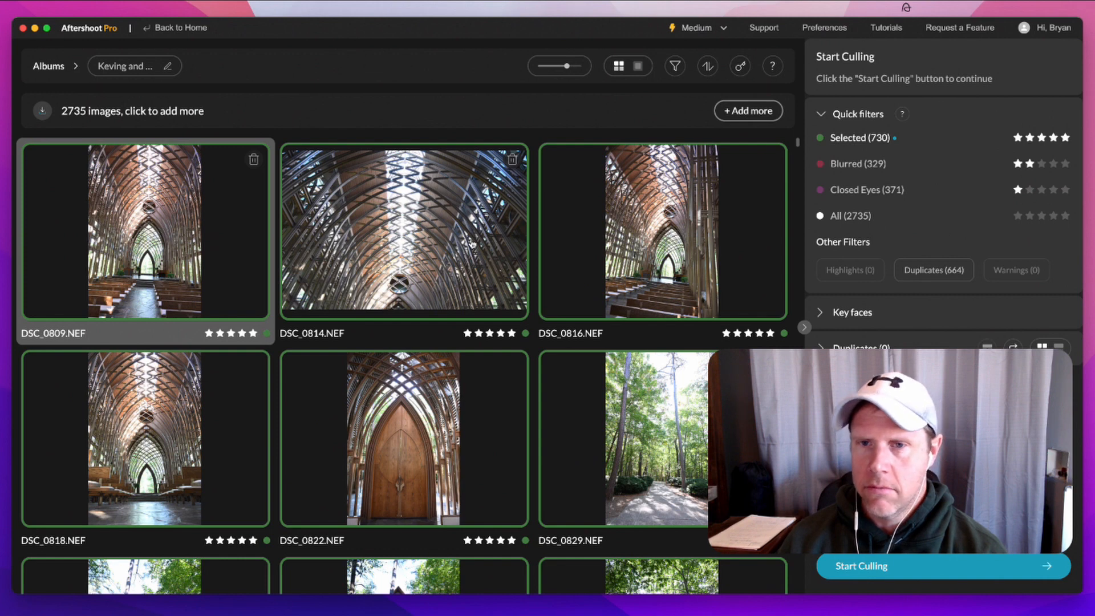
scroll(471, 243, down, 1)
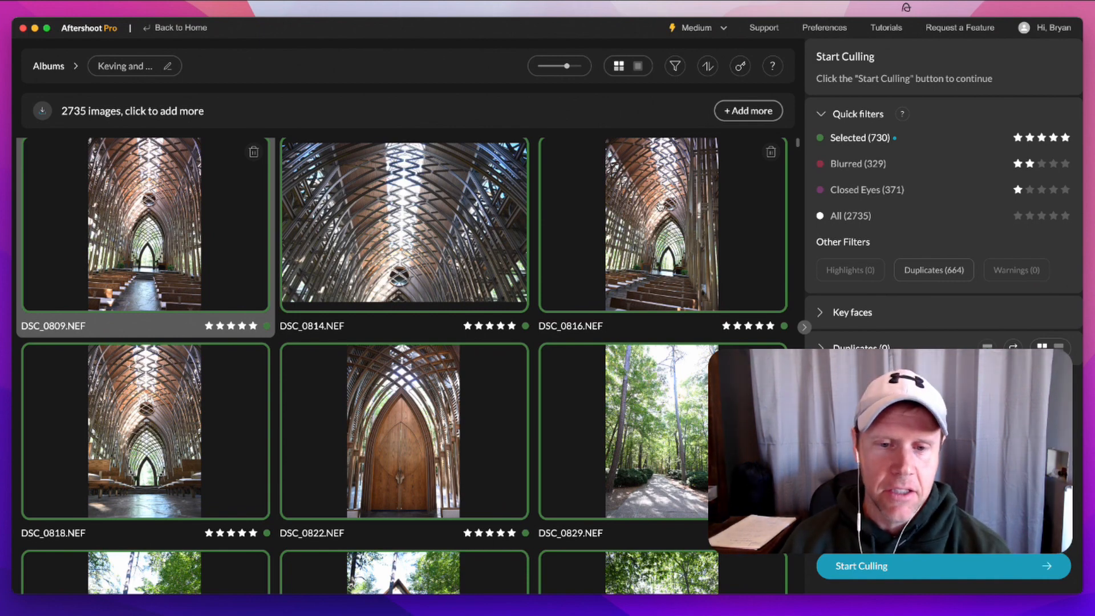
scroll(616, 375, down, 10)
scroll(643, 400, up, 10)
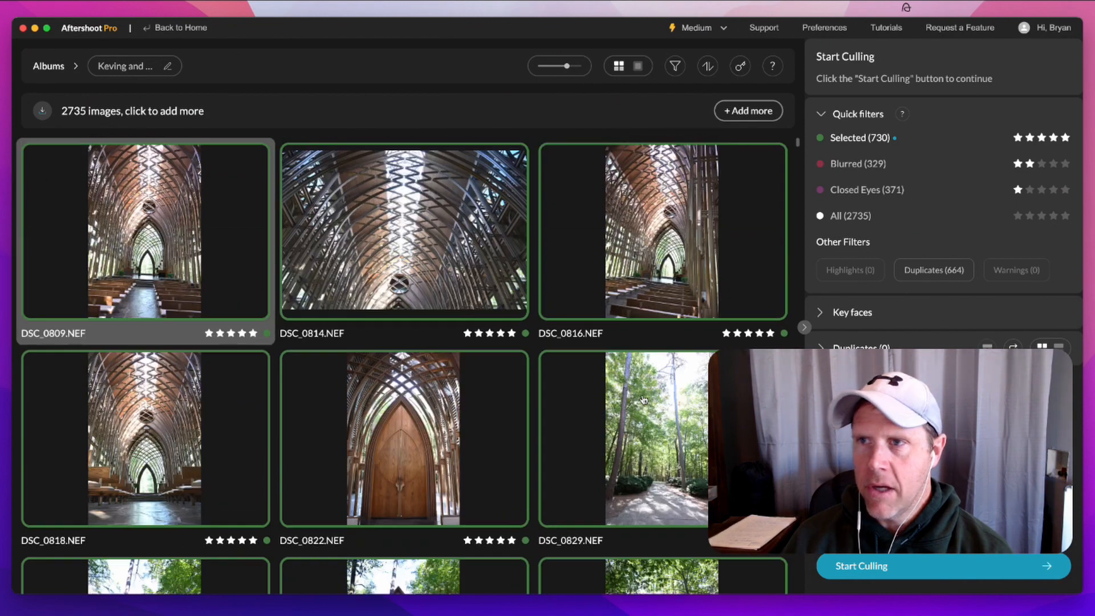
- Leave the culled album, check the AI profile choices for the Lightroom edit and choose Adobe Vivid as the color profile
click(48, 66)
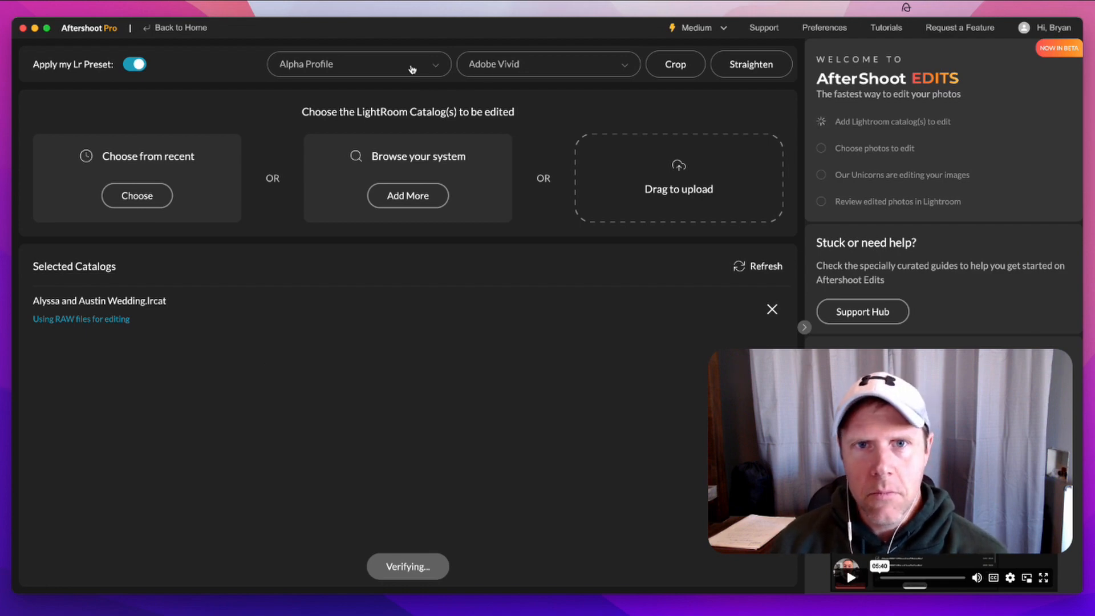
click(439, 67)
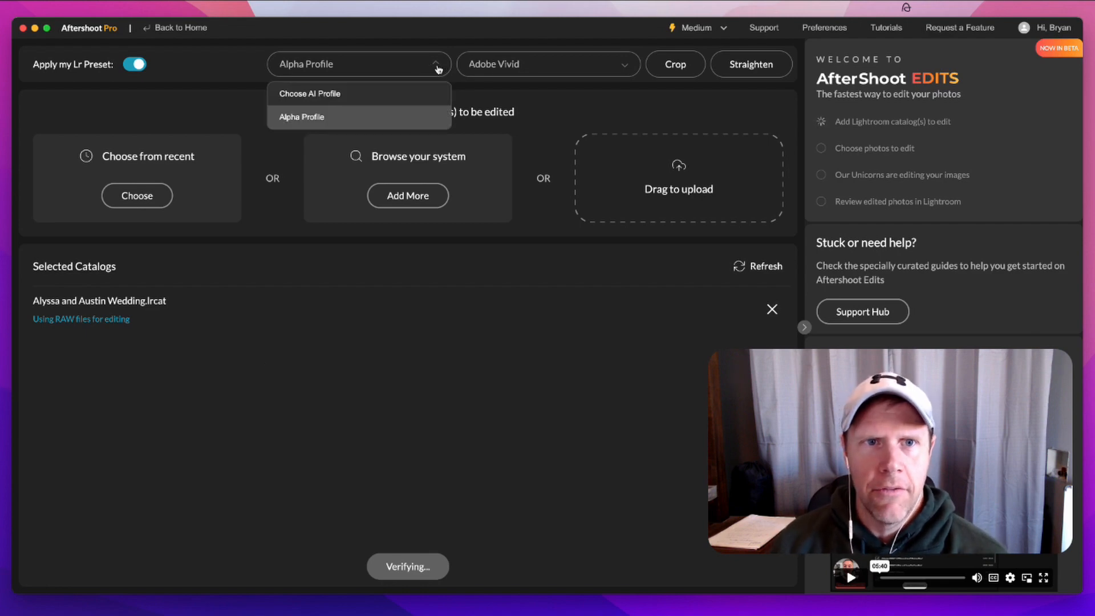
click(627, 68)
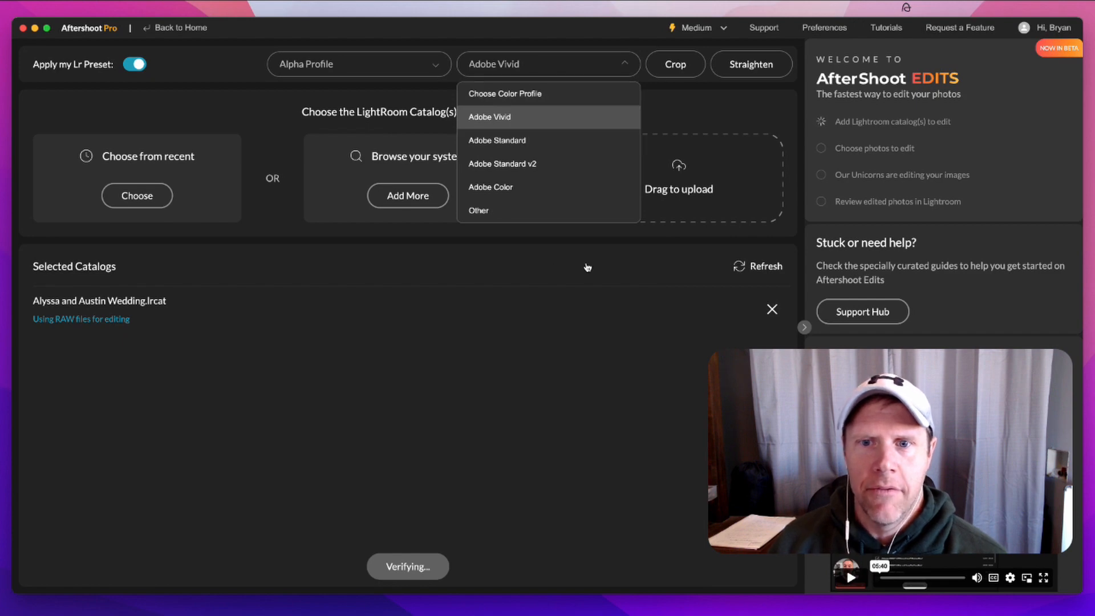
click(536, 121)
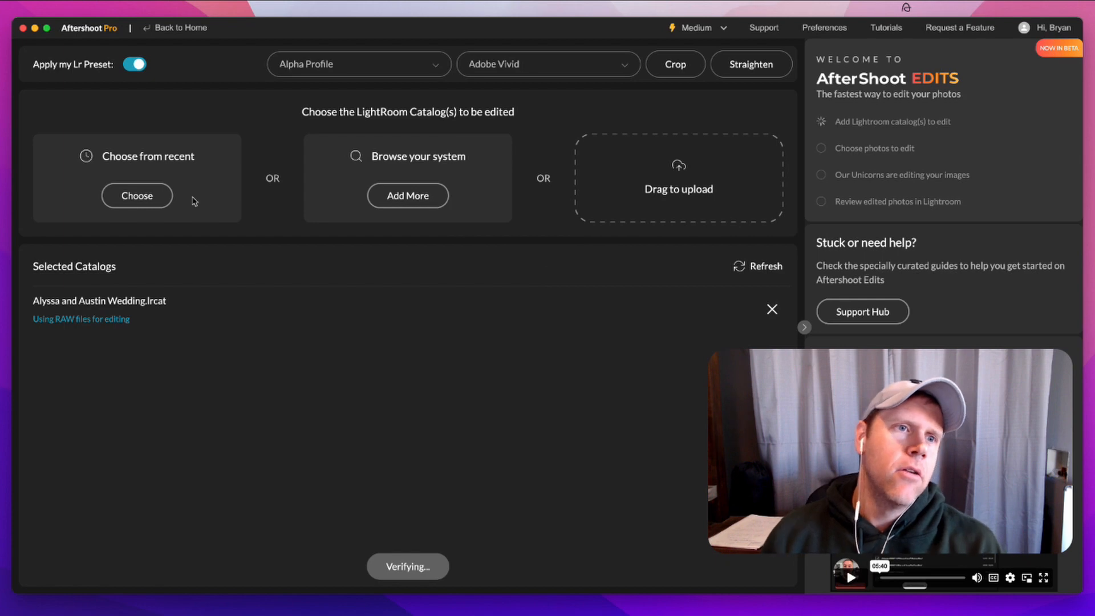
- Check the list of recent Lightroom catalogs without adding any, refresh the selected catalogs and continue to choosing photos
click(129, 197)
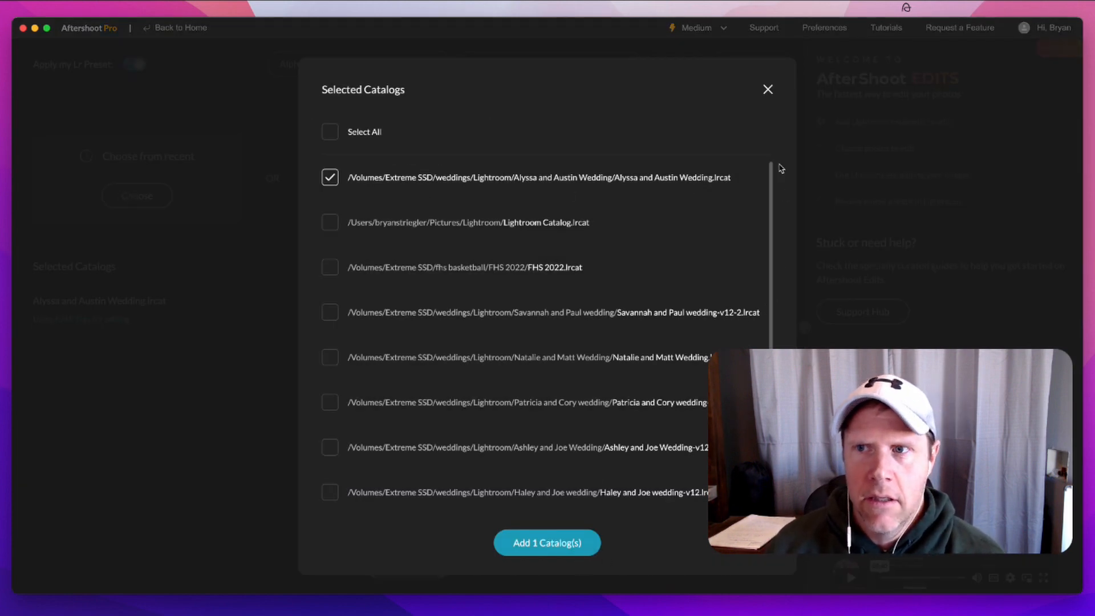
click(768, 91)
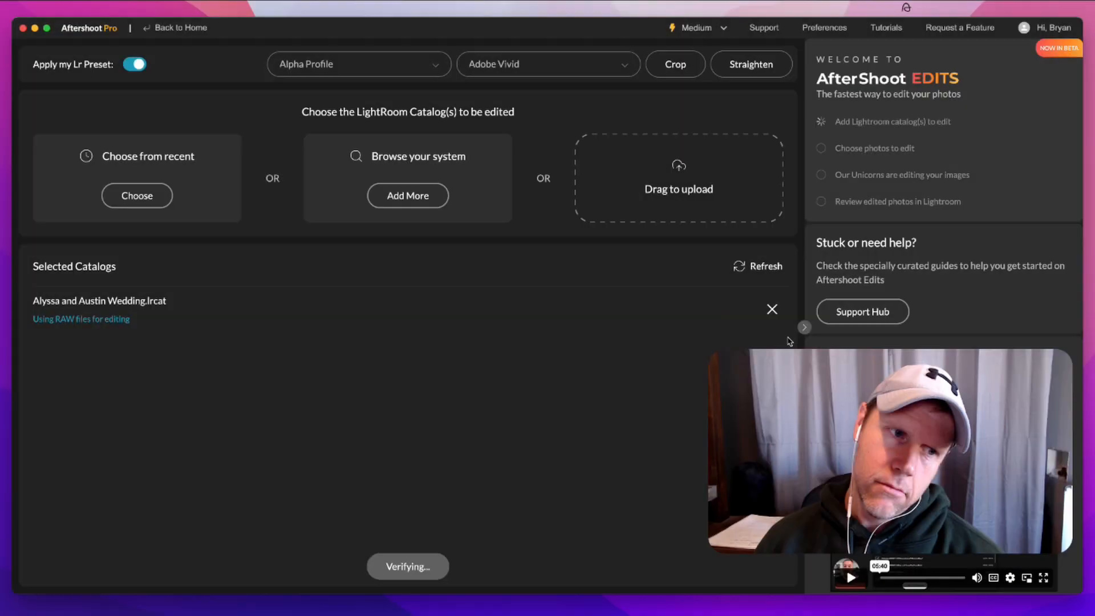
click(761, 272)
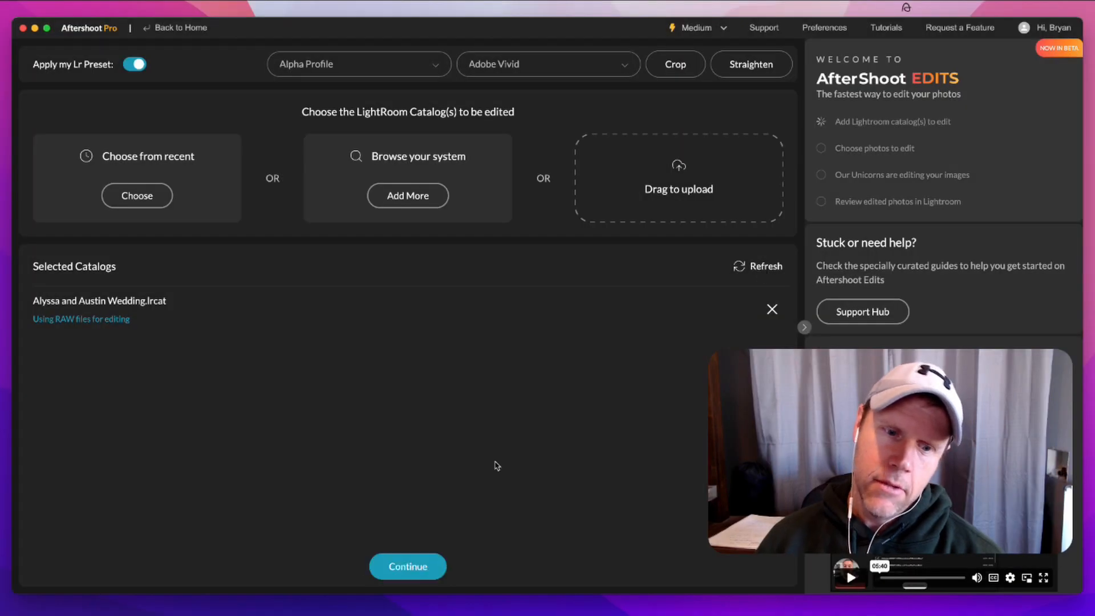
click(408, 570)
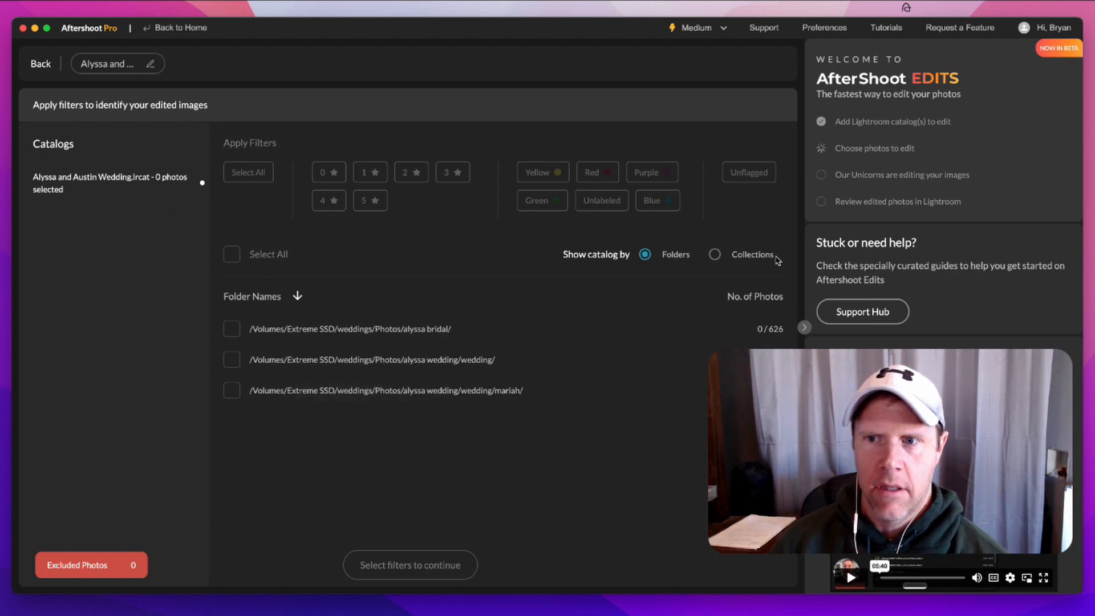
- Show the catalog by collections, select the wedding collection and compare this with the folder listing before returning to collections
click(715, 255)
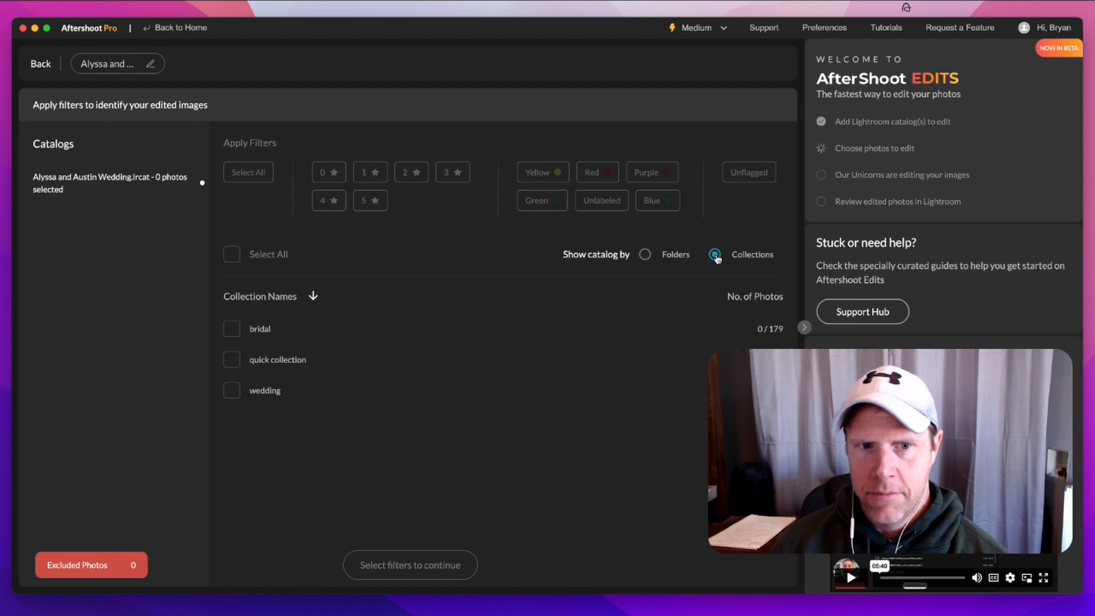
click(231, 393)
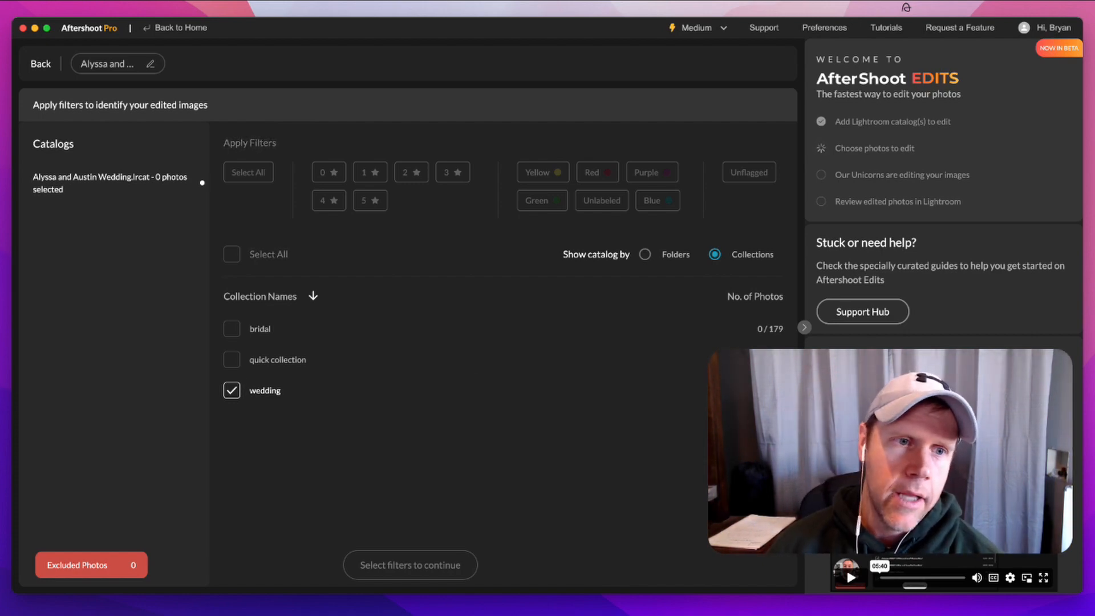
click(645, 255)
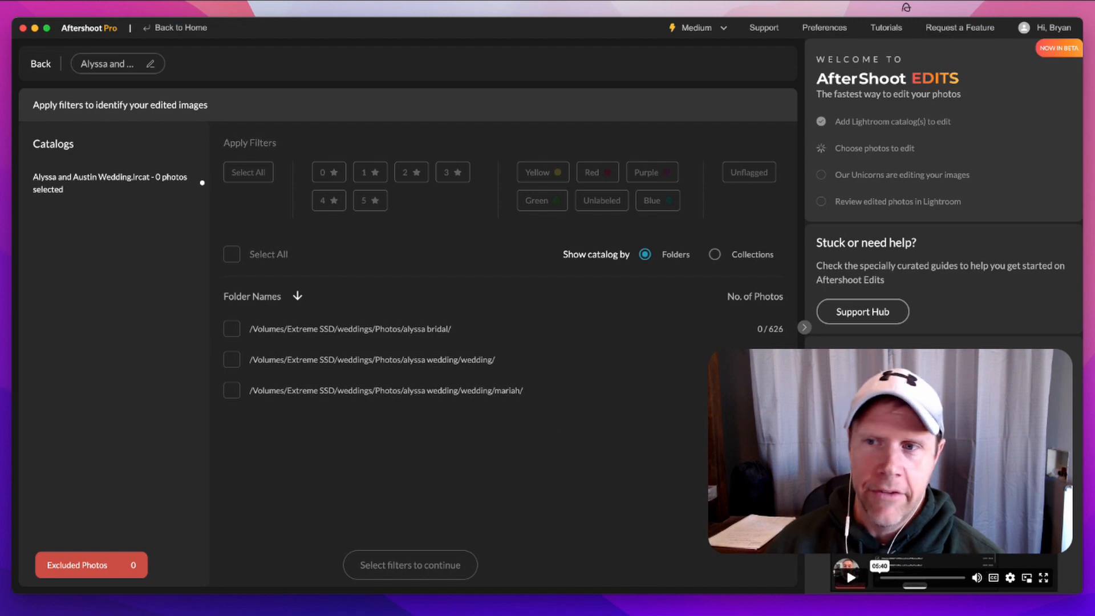
click(714, 255)
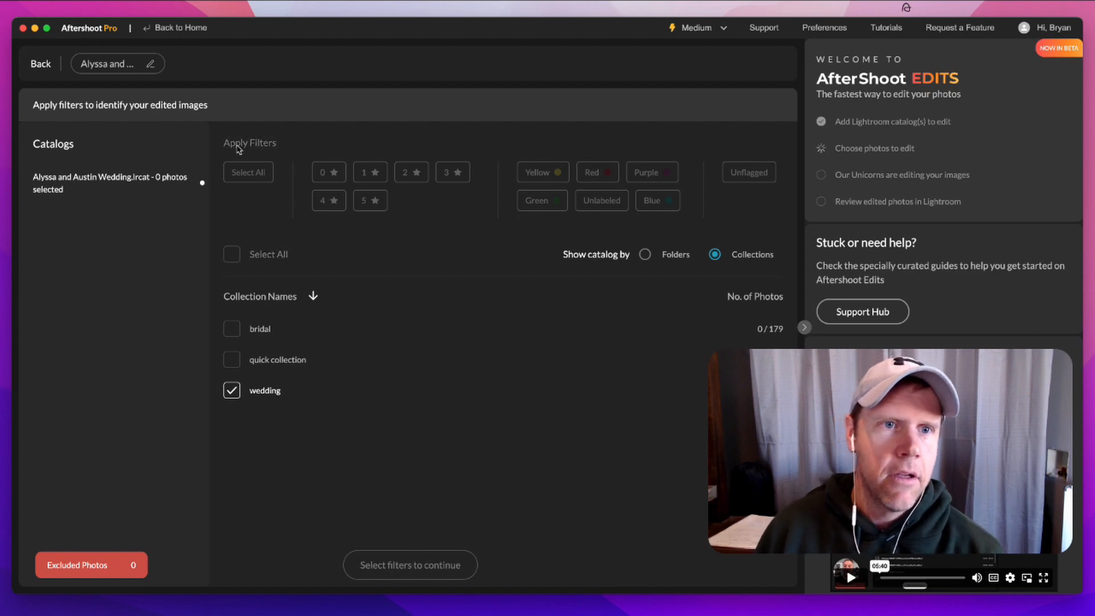
- Apply all rating, color and flag filters, start editing the wedding photos and minimize the progress to the home screen
click(246, 172)
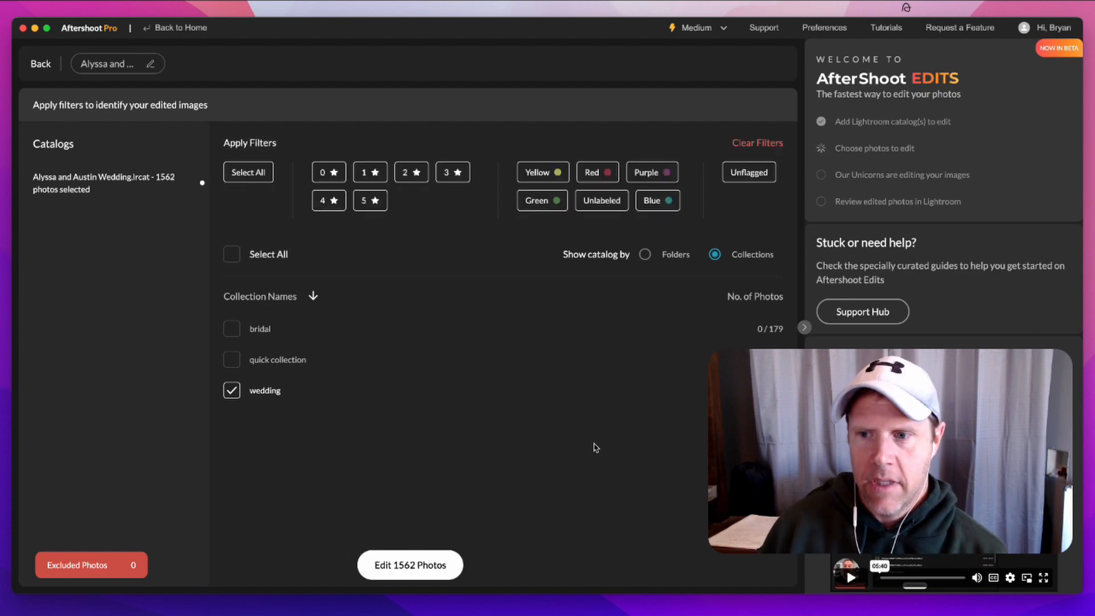
click(419, 569)
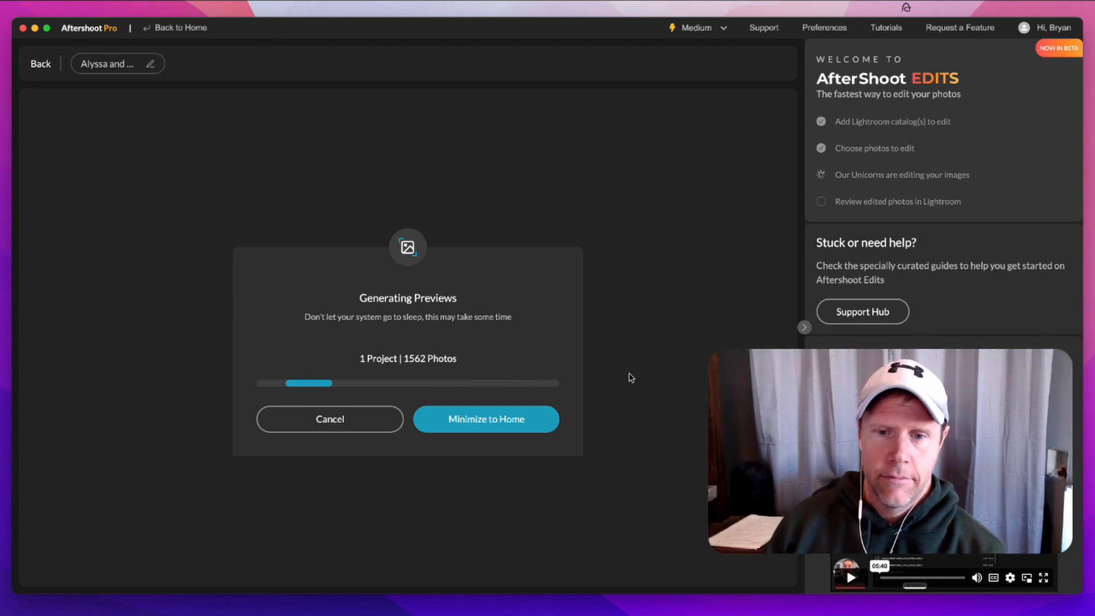
click(489, 421)
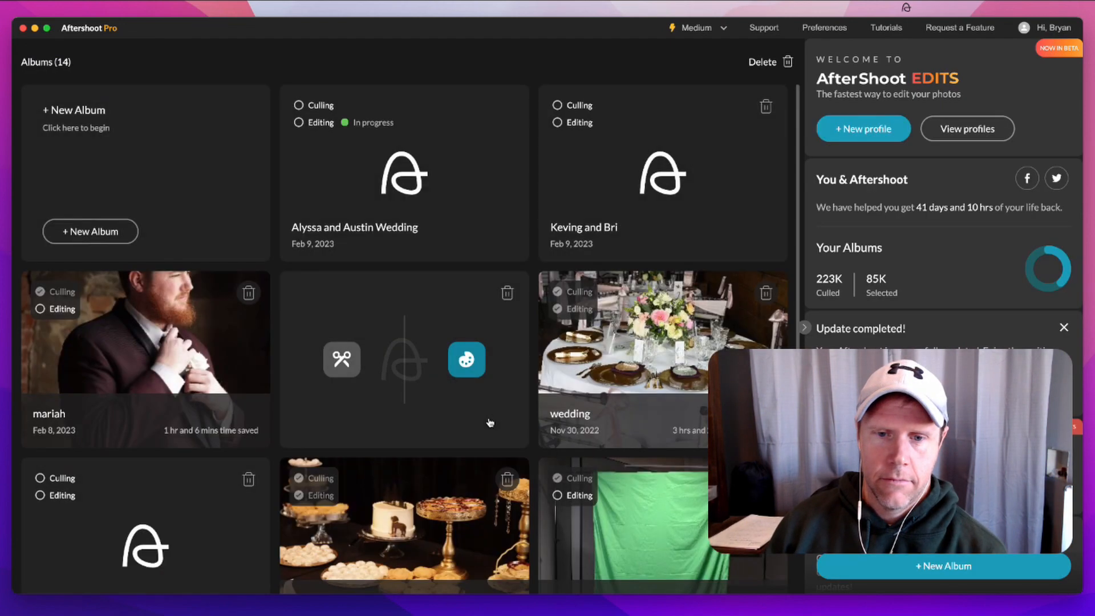
- Open the edited catalog for review in Lightroom Classic, display the wedding collection and deselect all its photos
mouse_move(593, 367)
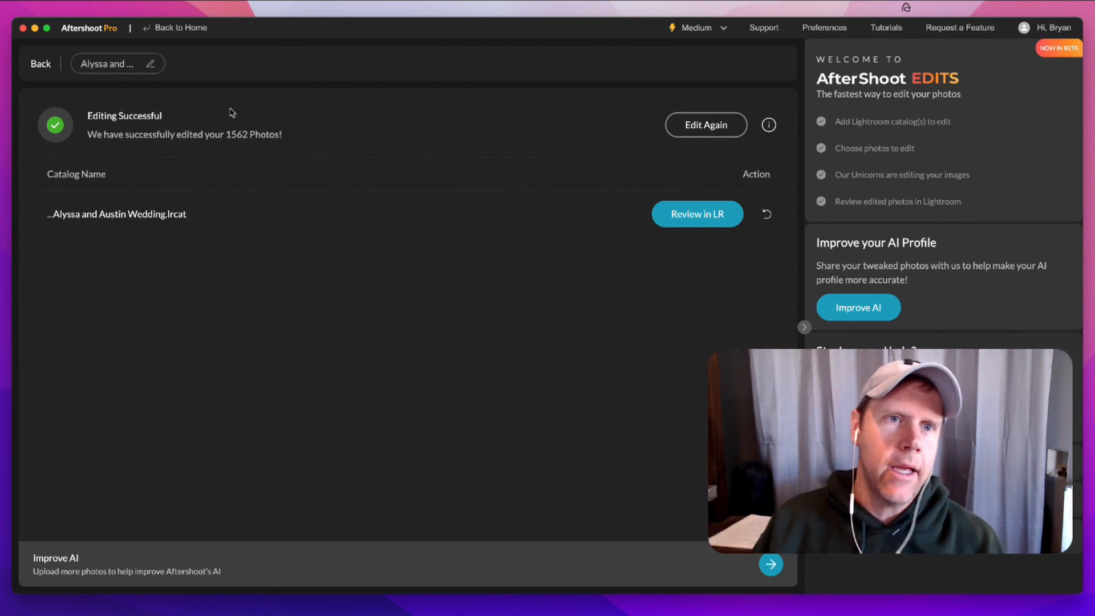
click(697, 215)
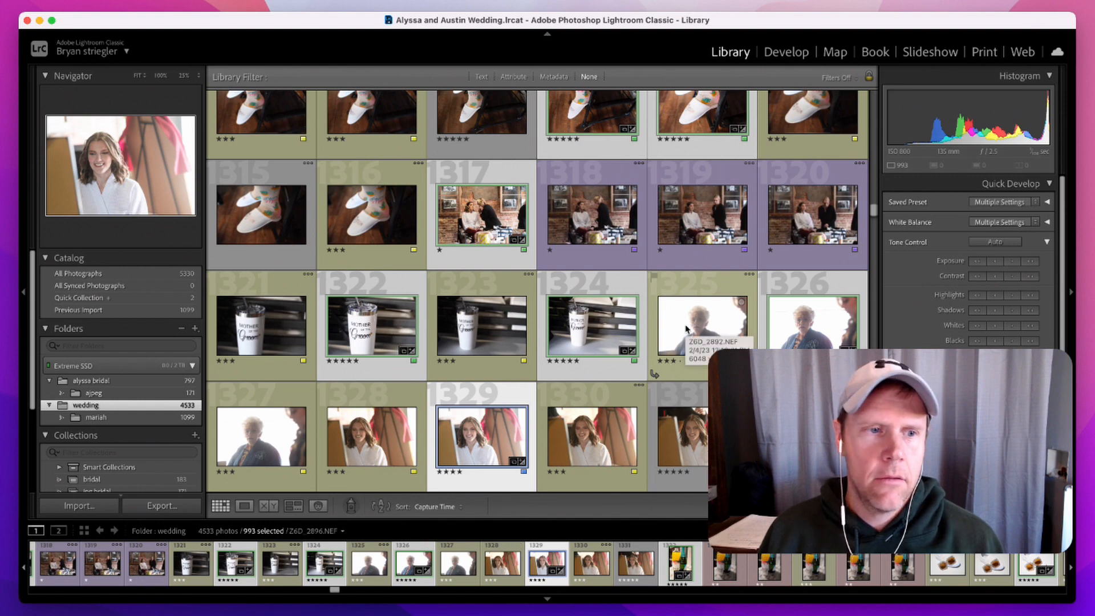
scroll(120, 445, down, 1)
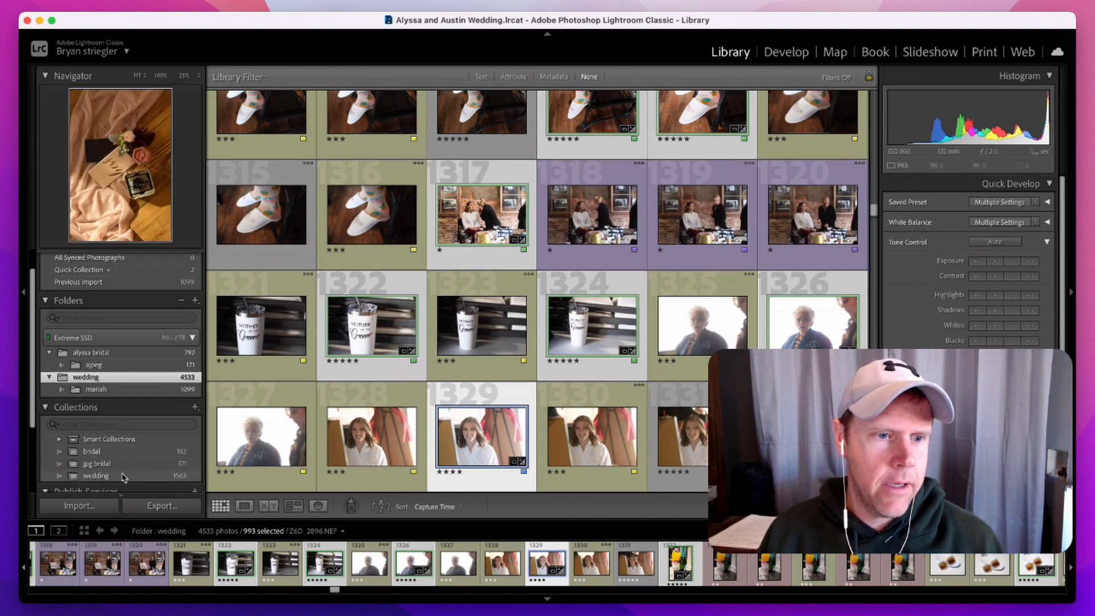
click(114, 476)
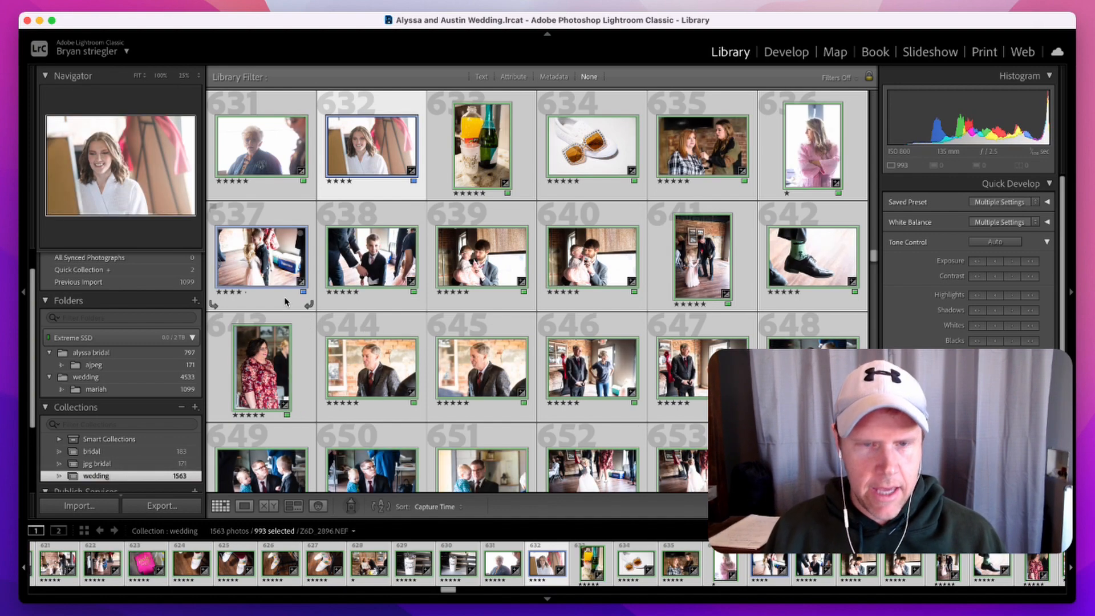
key(super+d)
- Find the photo of the STUDIO wall sign in the wedding collection, view it enlarged and return to the grid
scroll(503, 305, down, 3)
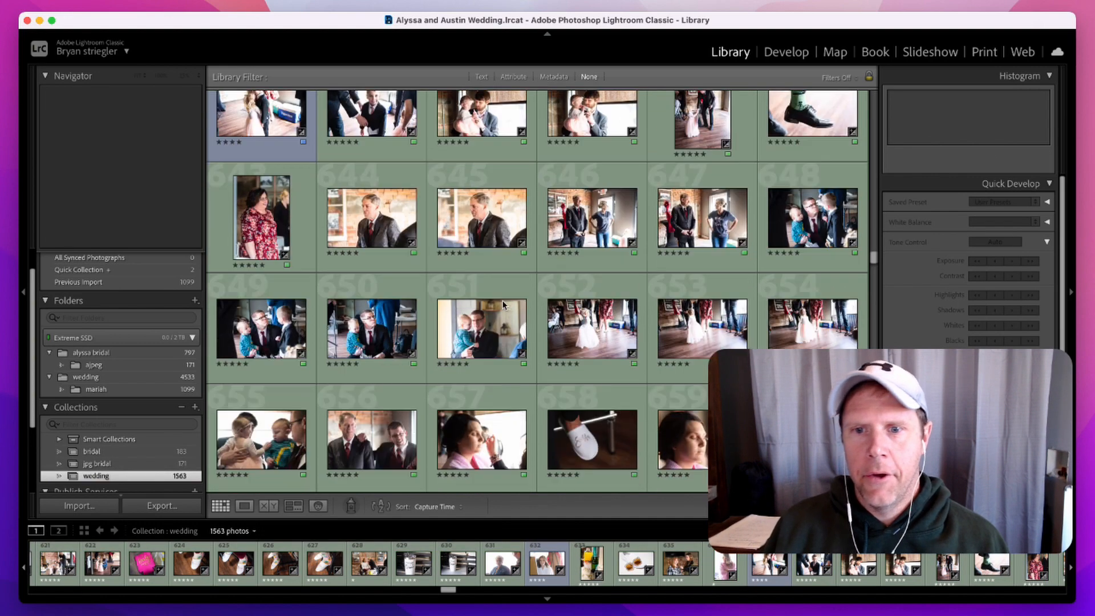
scroll(503, 305, down, 5)
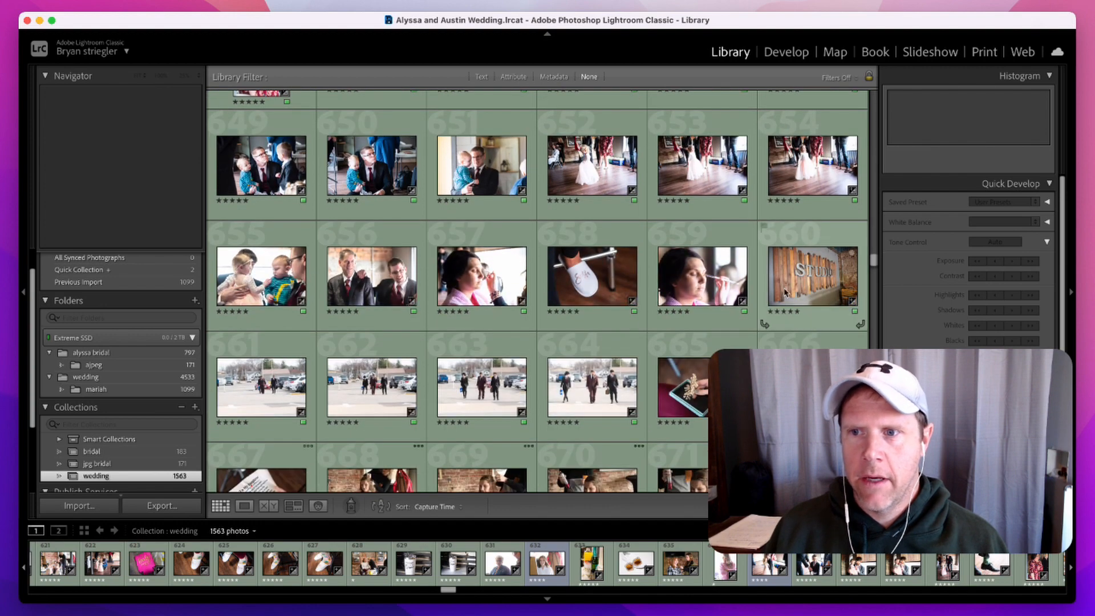
click(787, 292)
double_click(804, 288)
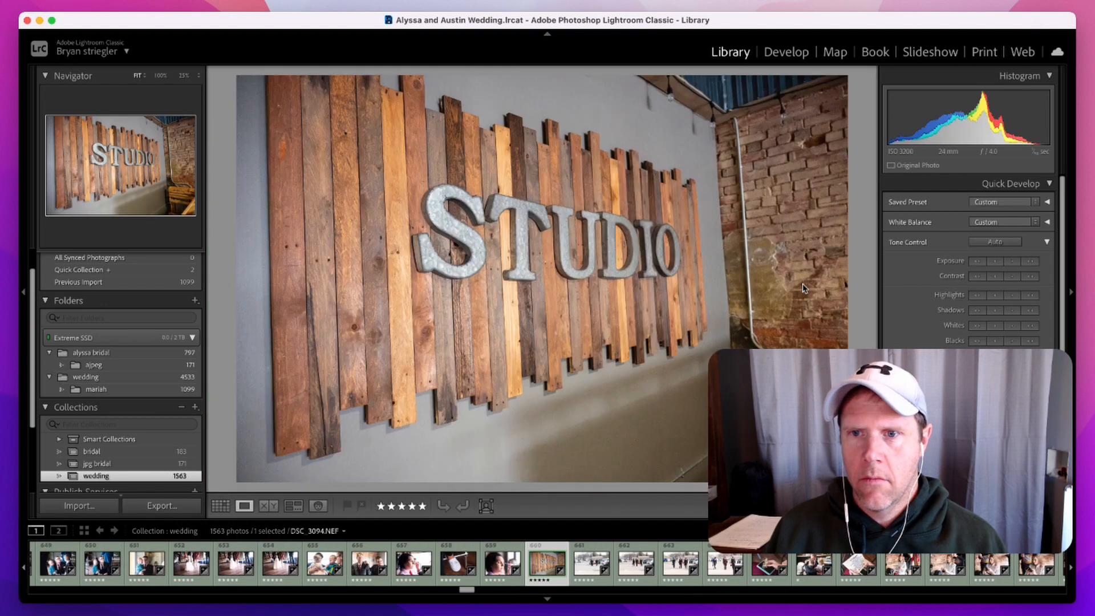
double_click(804, 285)
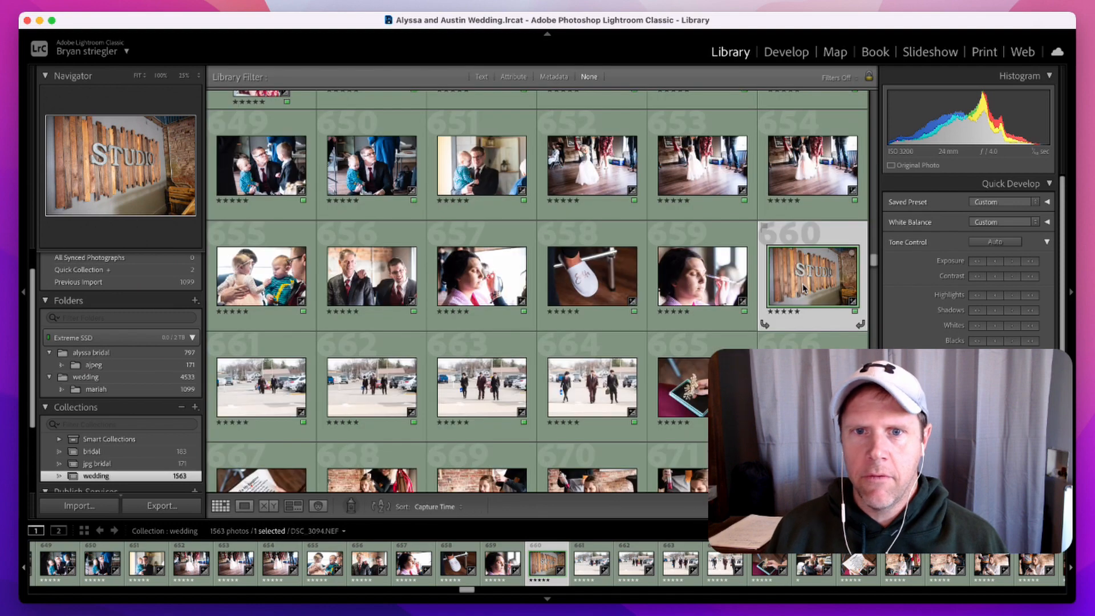
- Open the STUDIO sign photo in the Develop module and compare its unedited and edited versions
click(779, 54)
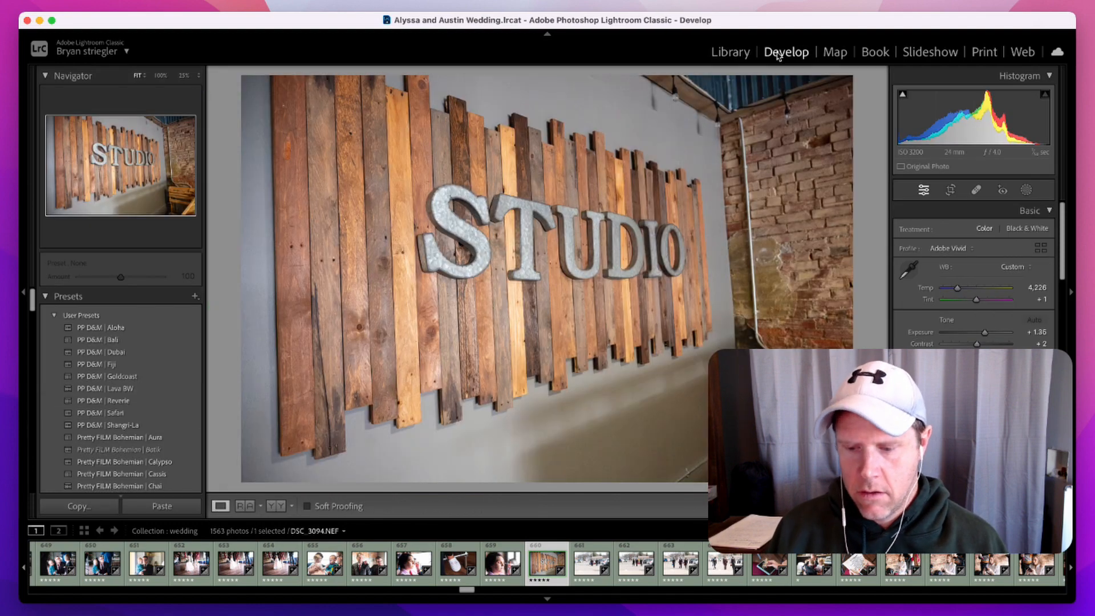
key(backslash)
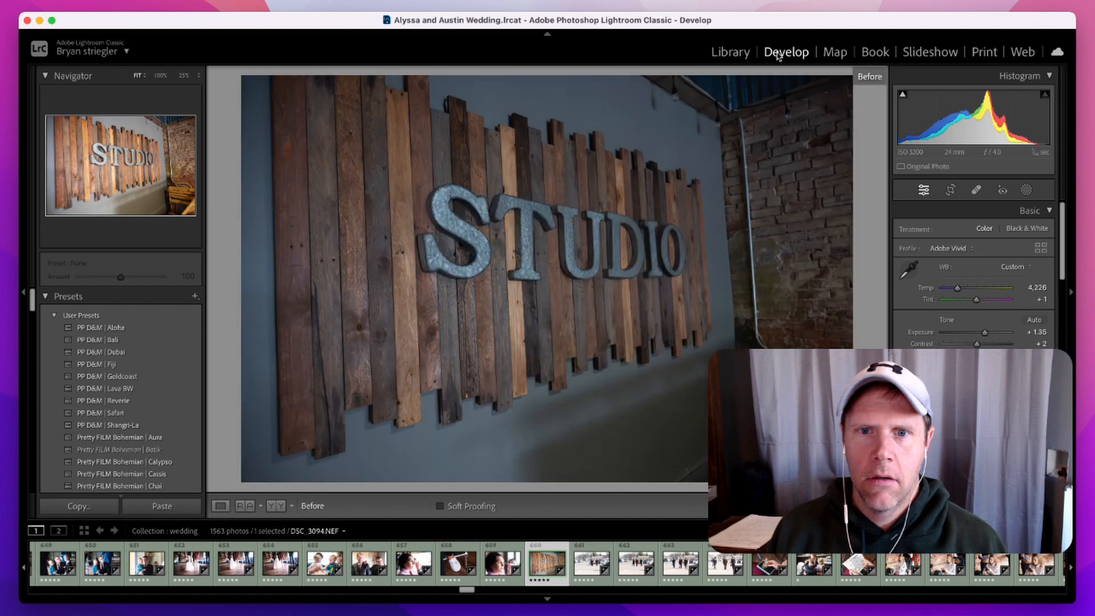
key(backslash)
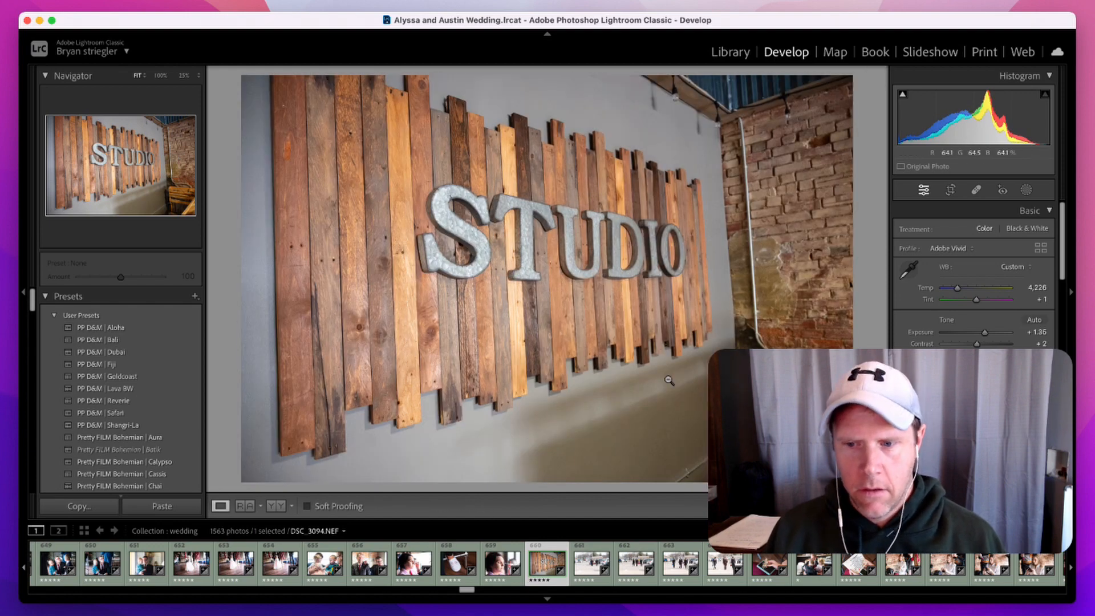
- Open the close-up of the groom's wristwatch beside the lace wedding dress and compare its unedited and edited versions
drag(466, 594, 527, 599)
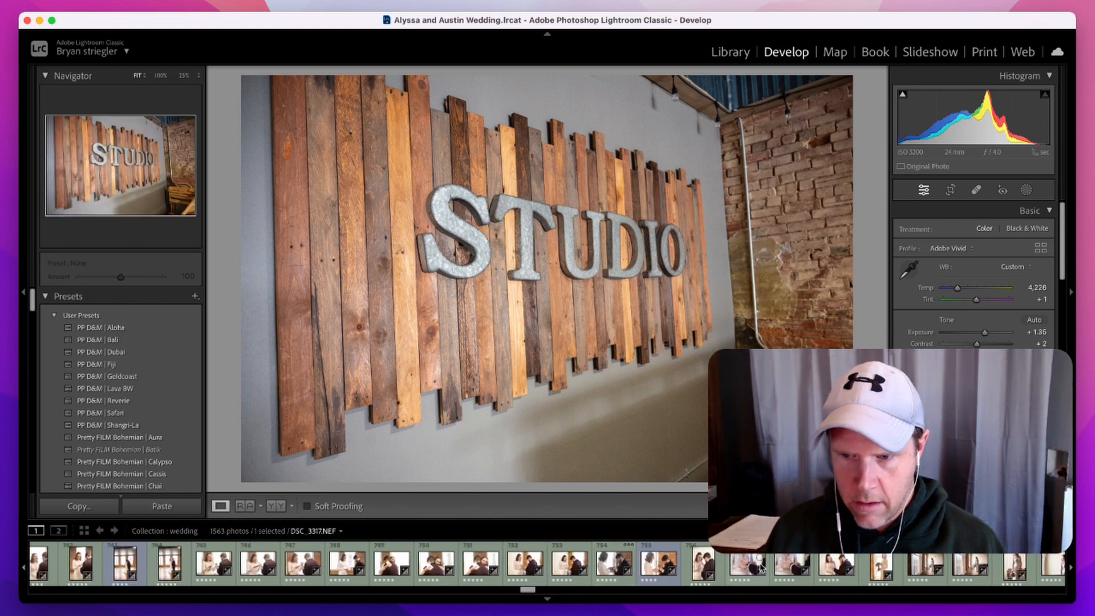
click(783, 566)
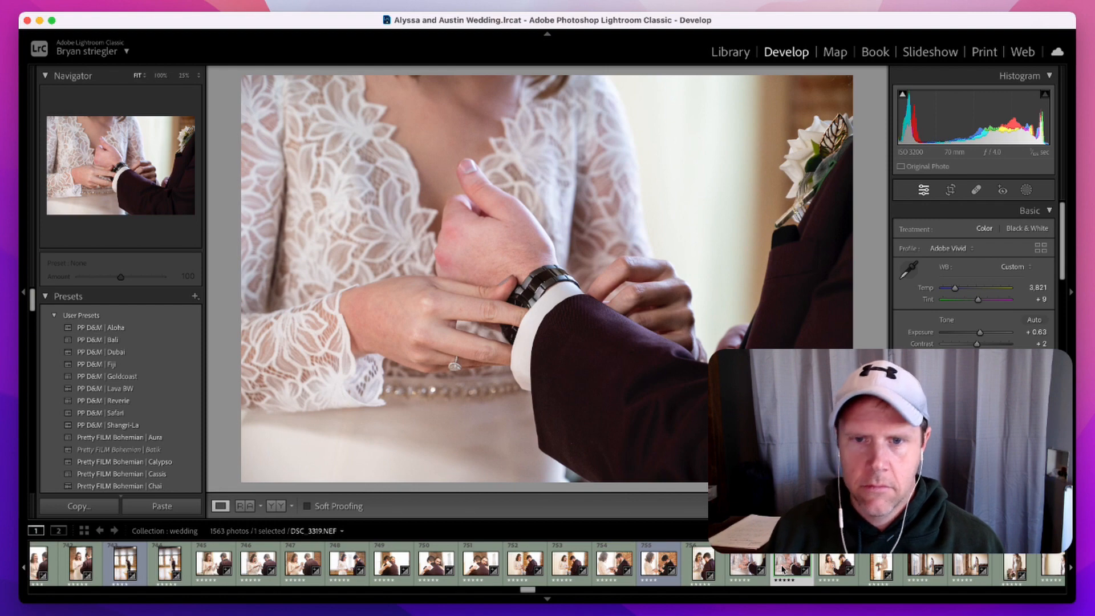
key(backslash)
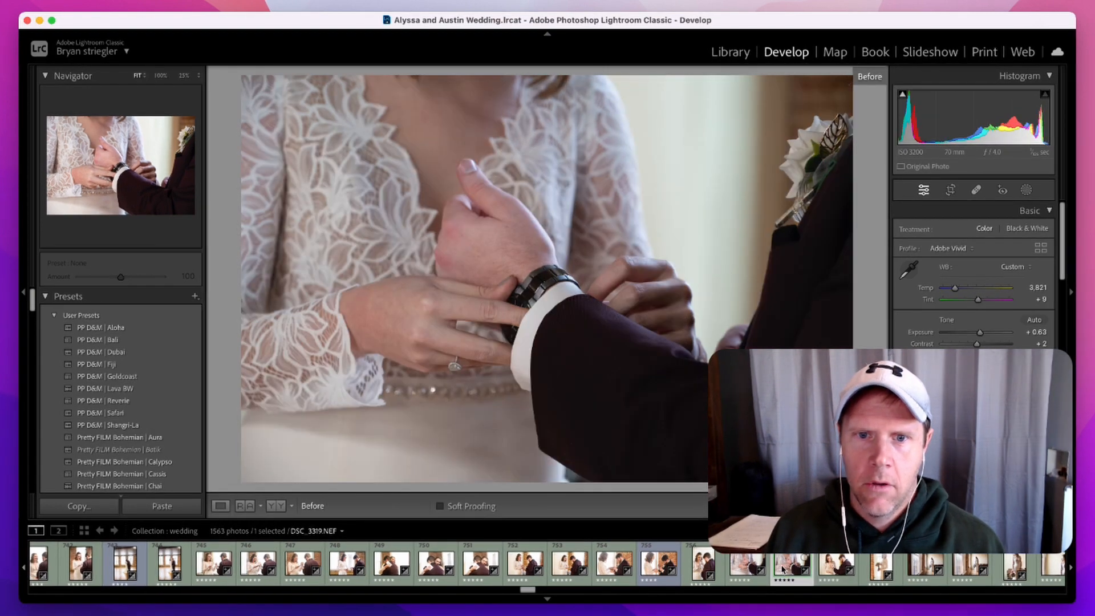
key(backslash)
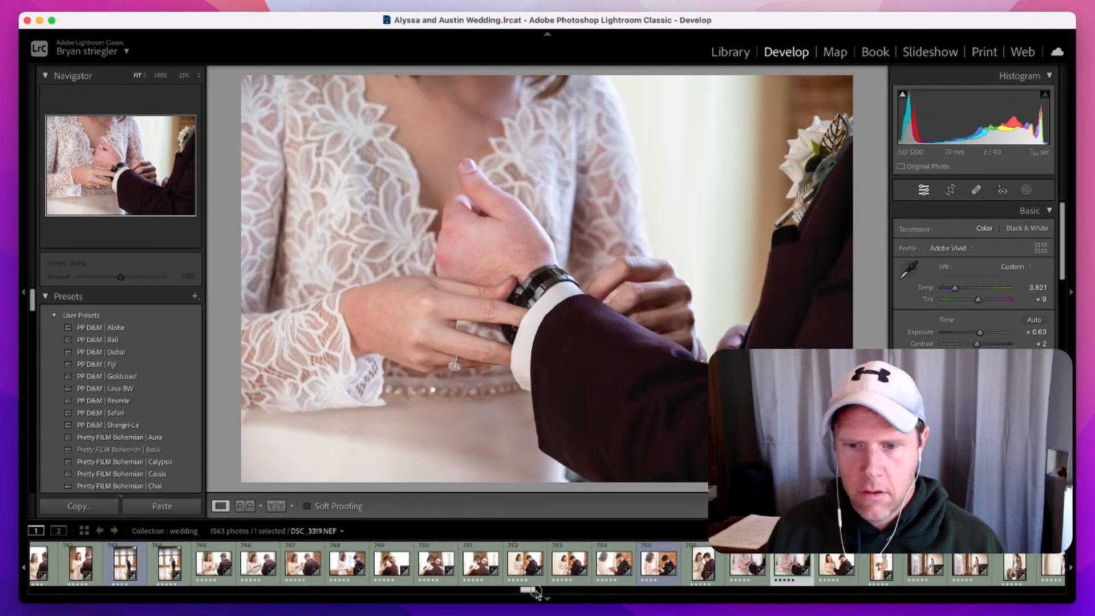
- Open the ceremony photo of the bride being escorted down the church aisle and compare its unedited and edited versions
drag(536, 593, 633, 594)
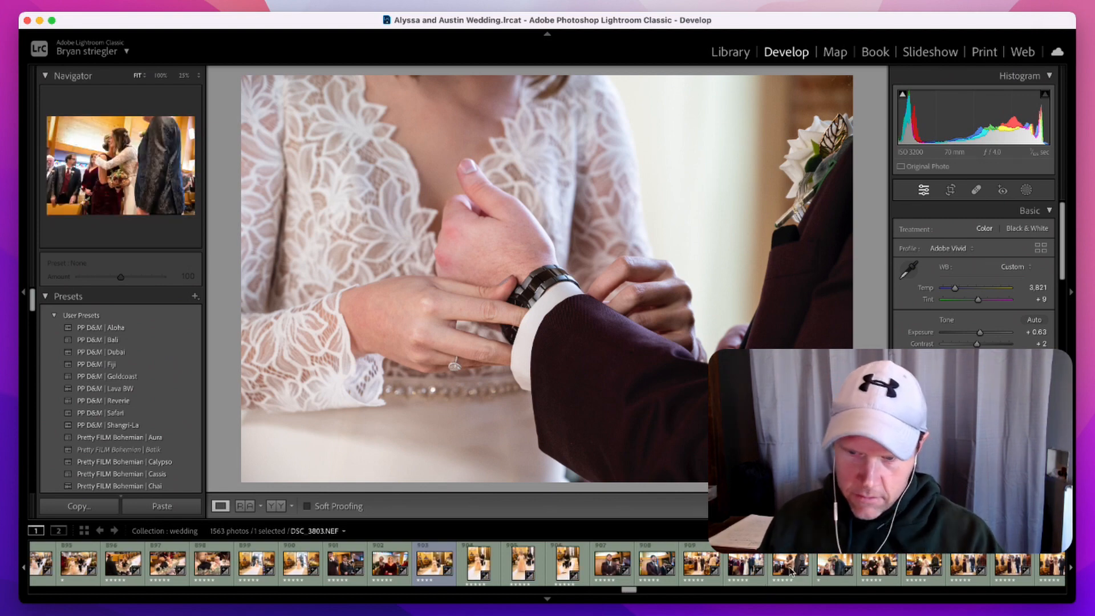
click(694, 565)
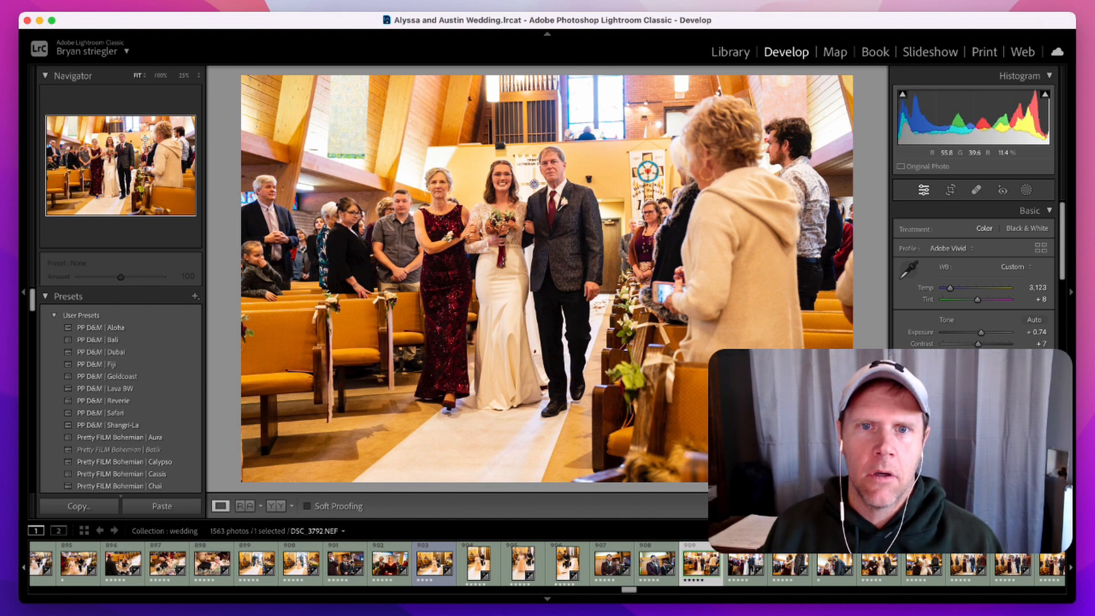
key(backslash)
key(backslash)
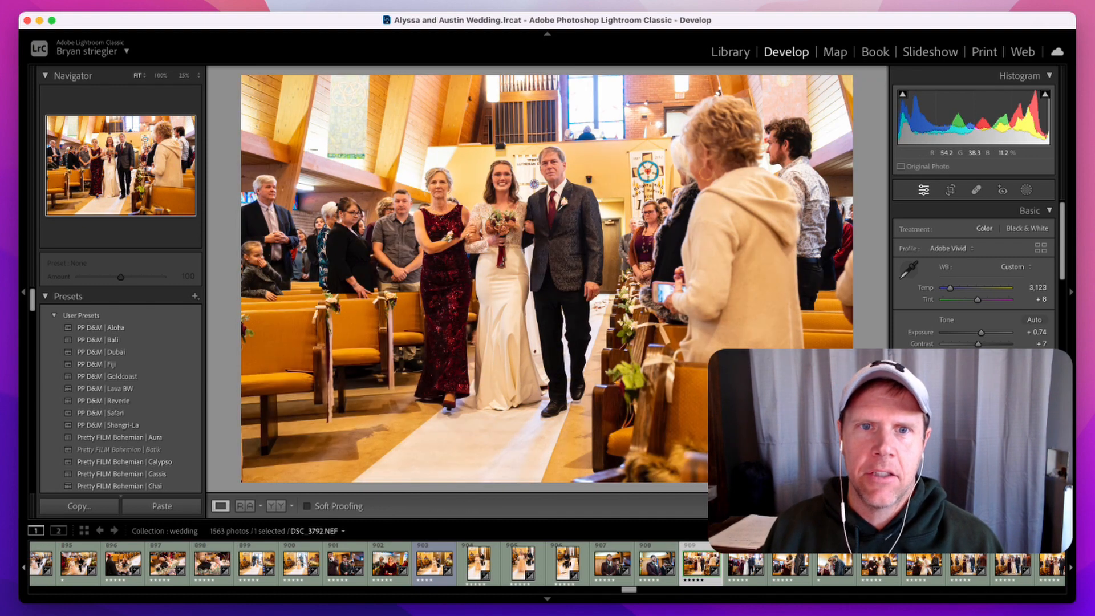
key(backslash)
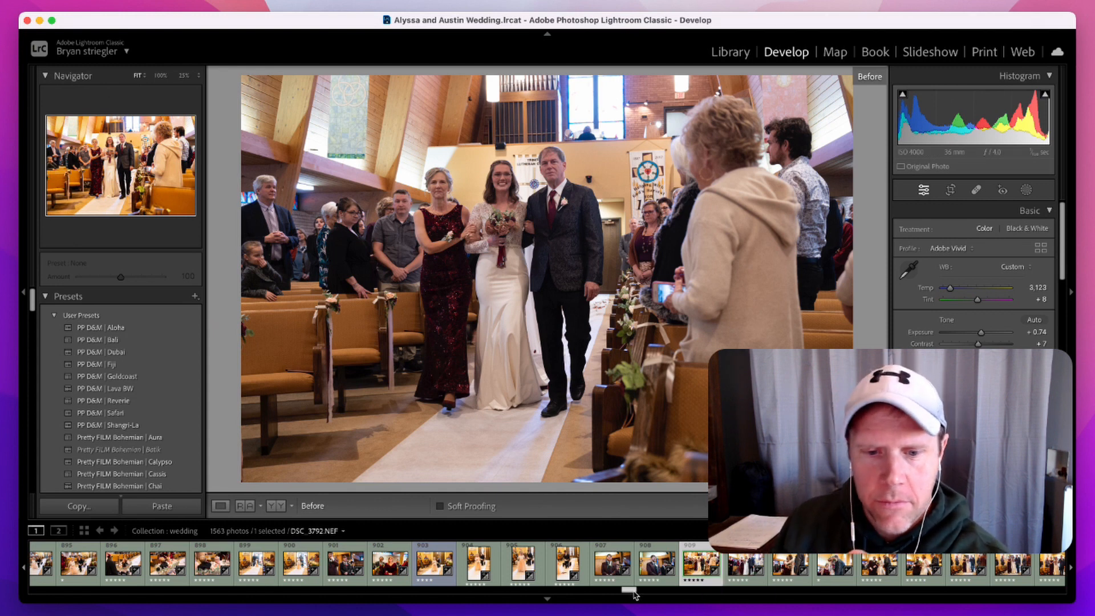
- Find the photo of a guest reading the ceremony program and compare its unedited and edited versions
scroll(633, 593, right, 2)
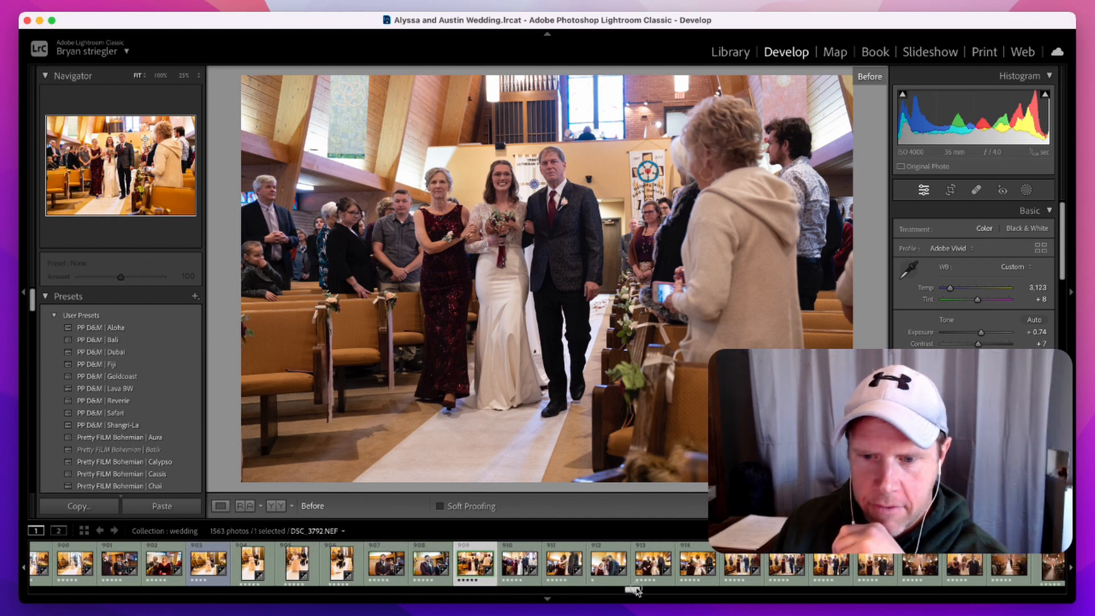
scroll(634, 590, right, 8)
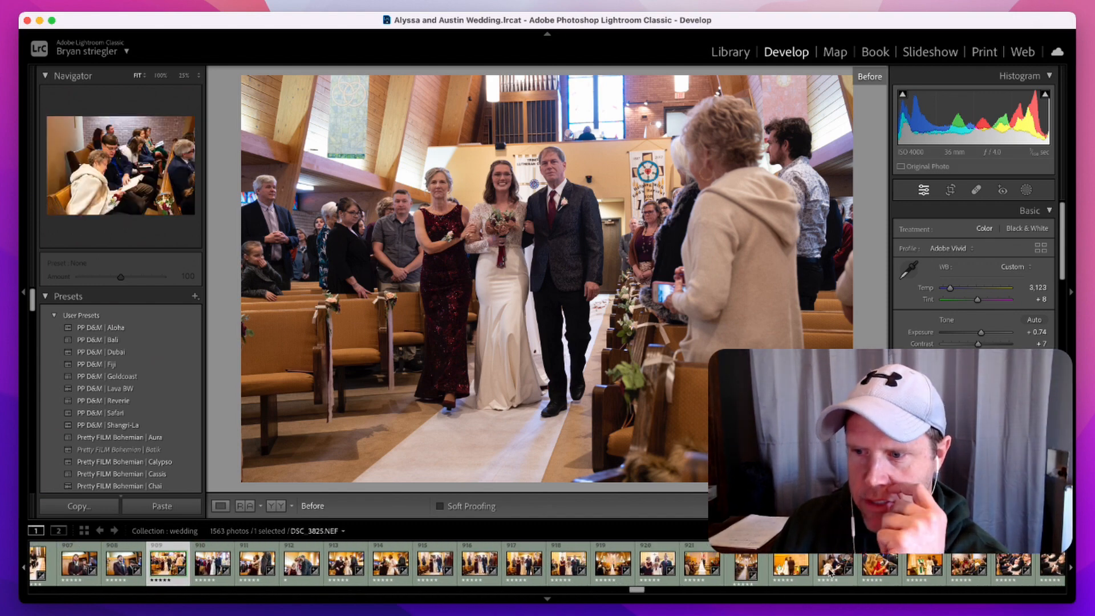
scroll(641, 589, right, 10)
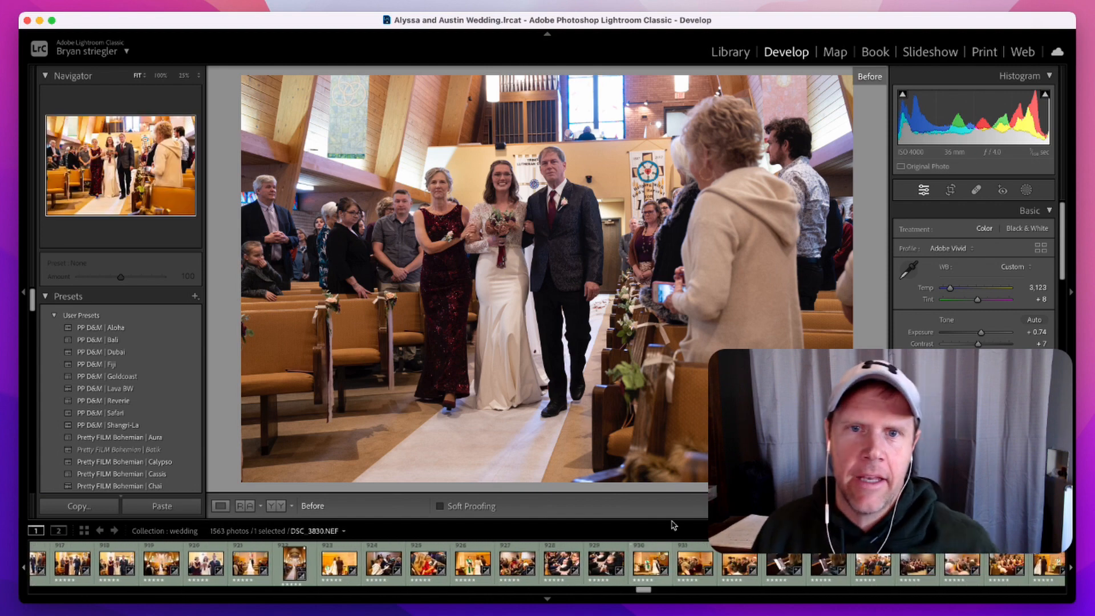
click(825, 570)
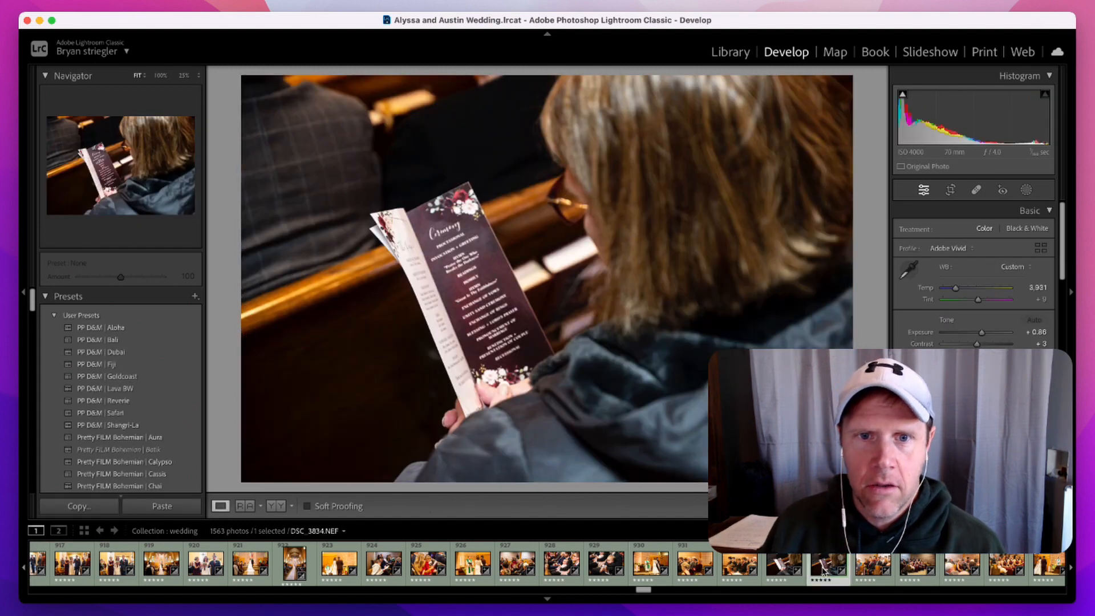
key(backslash)
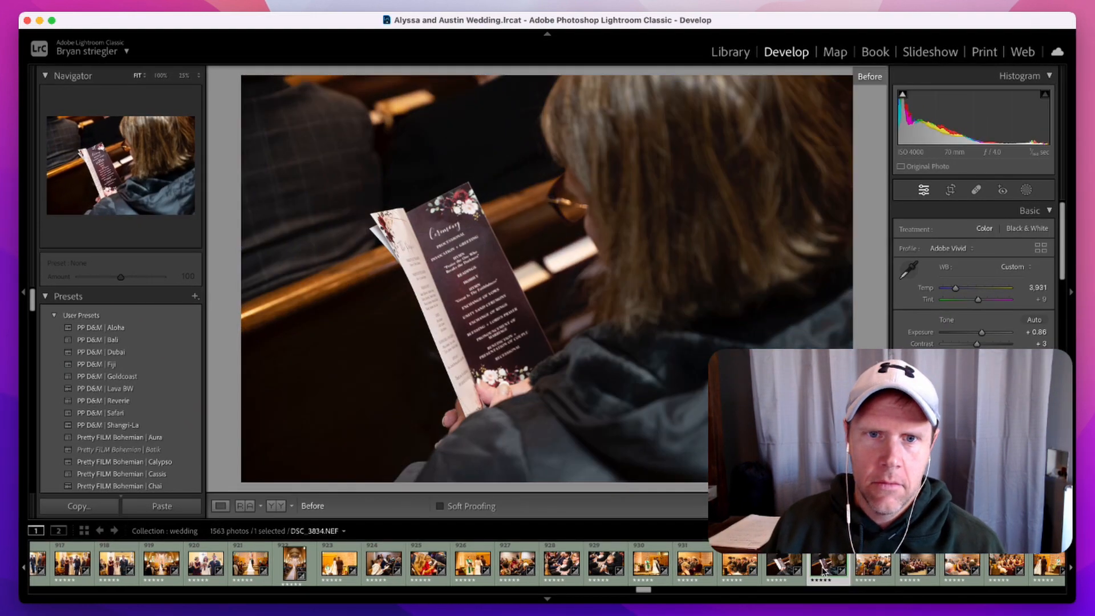
key(backslash)
key(backslash)
key(backslash)
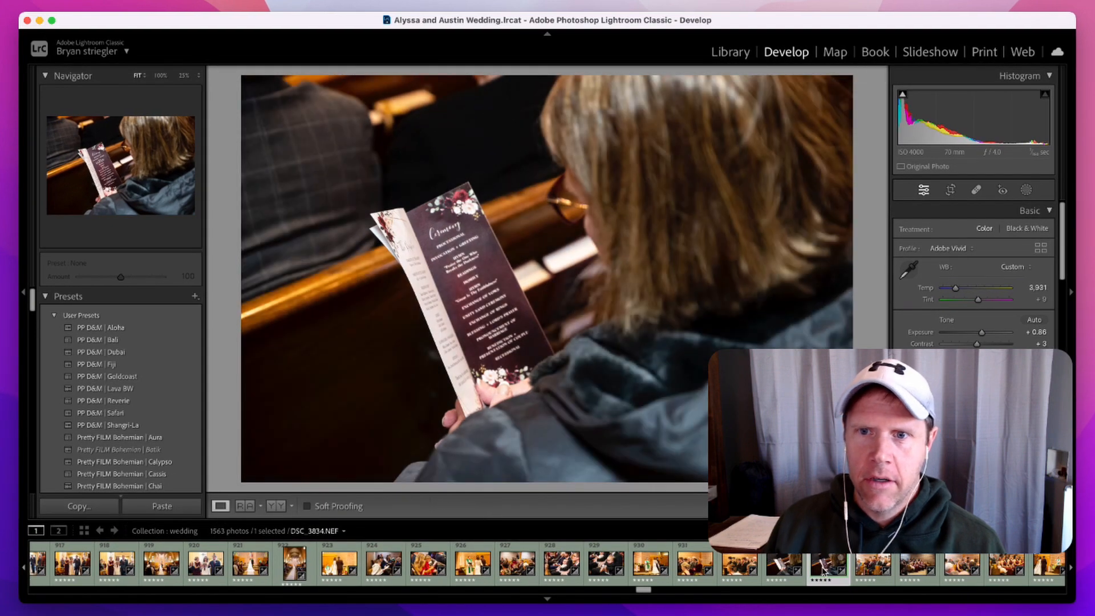
- Open the photo of the couple walking between guests outside the church and compare its unedited and edited versions
drag(644, 591, 702, 591)
click(522, 562)
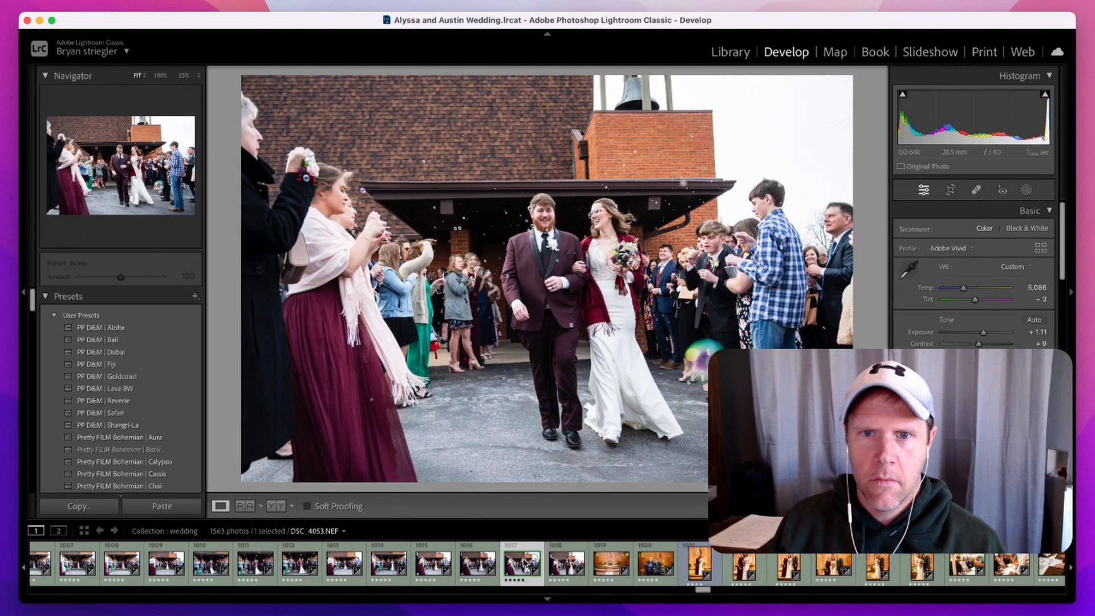
key(backslash)
key(backslash)
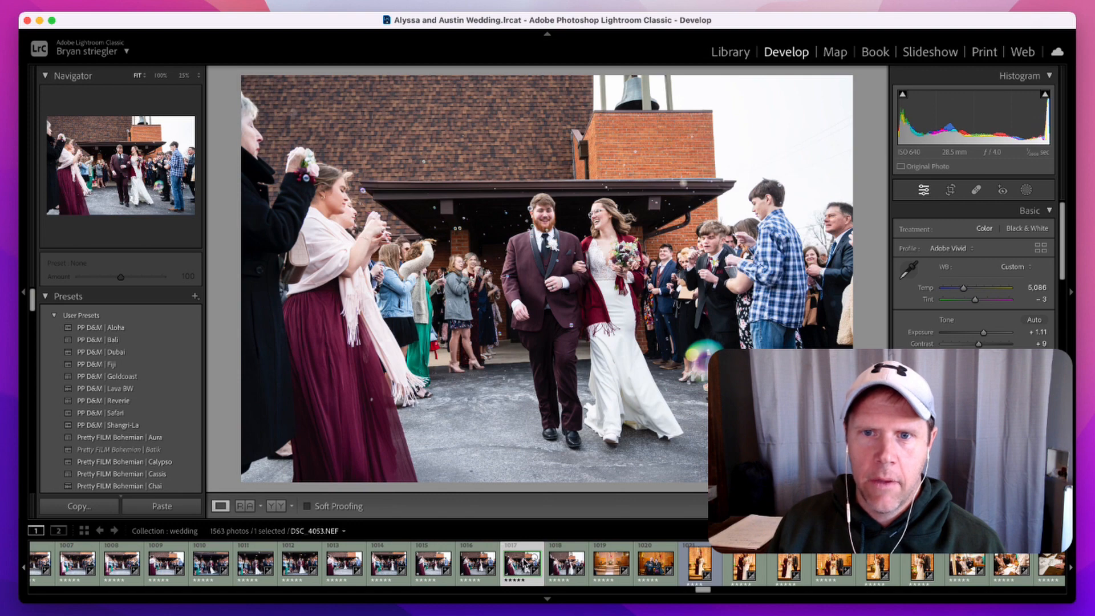
key(backslash)
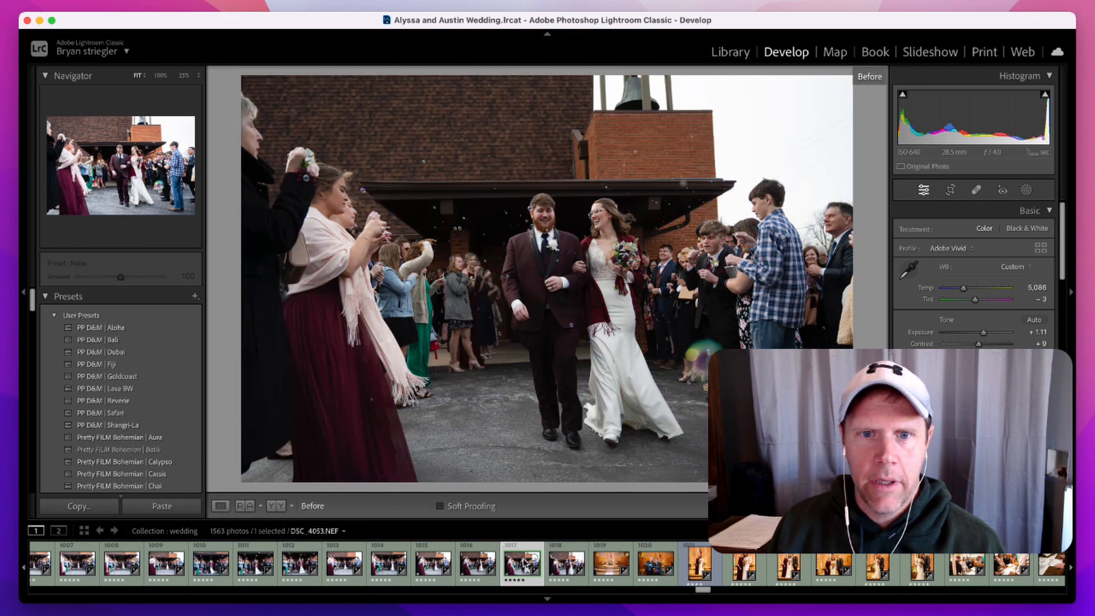
key(backslash)
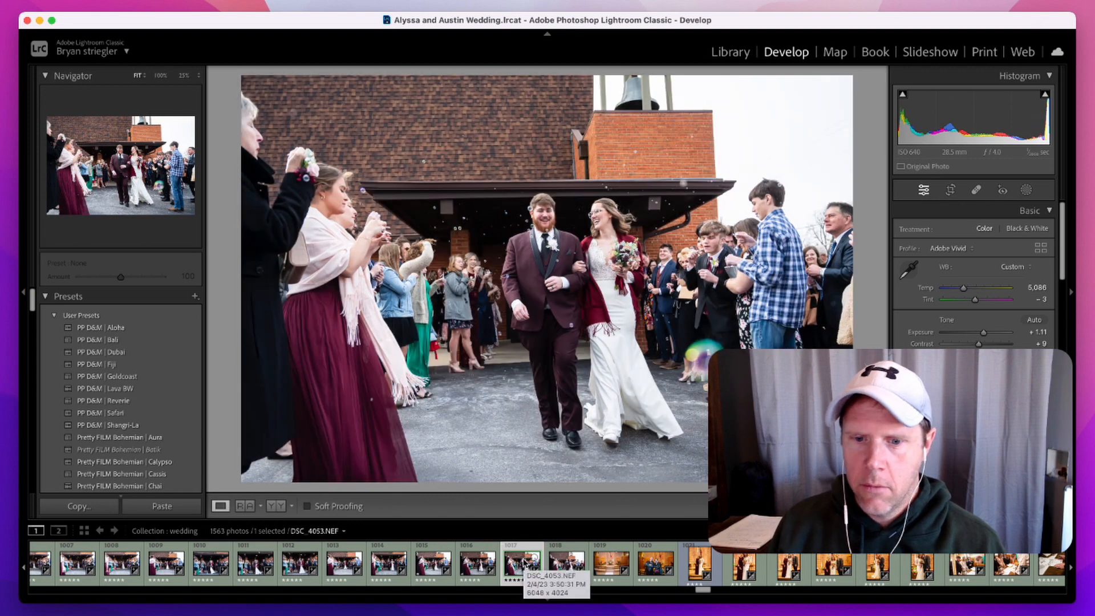
key(backslash)
- View the edits on two bar photos: the woman leaning on the table and the two men talking
drag(710, 593, 793, 593)
click(734, 570)
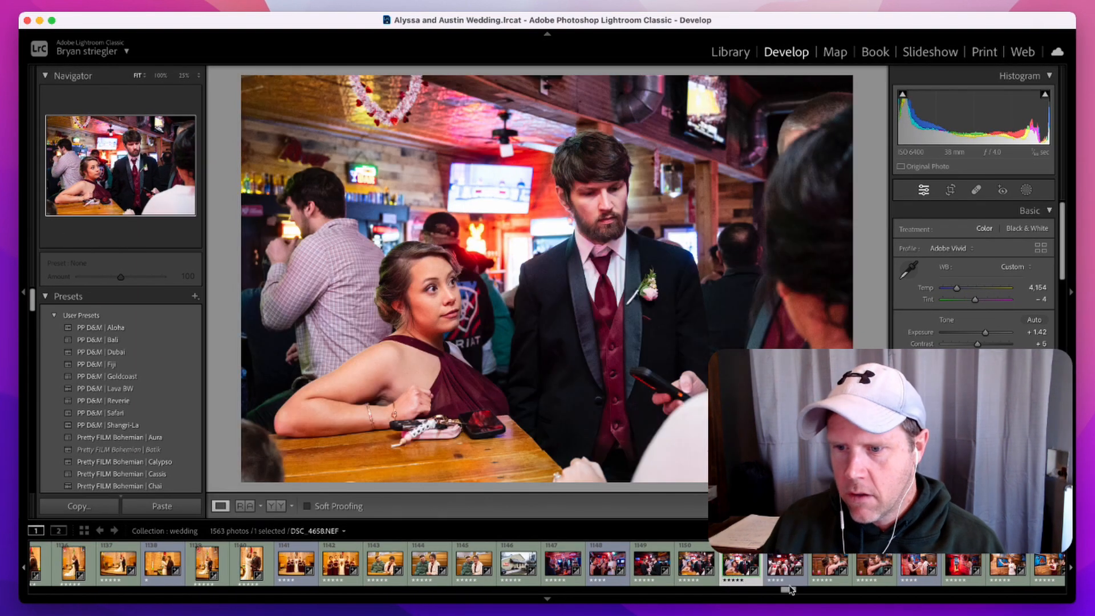
drag(789, 590, 804, 593)
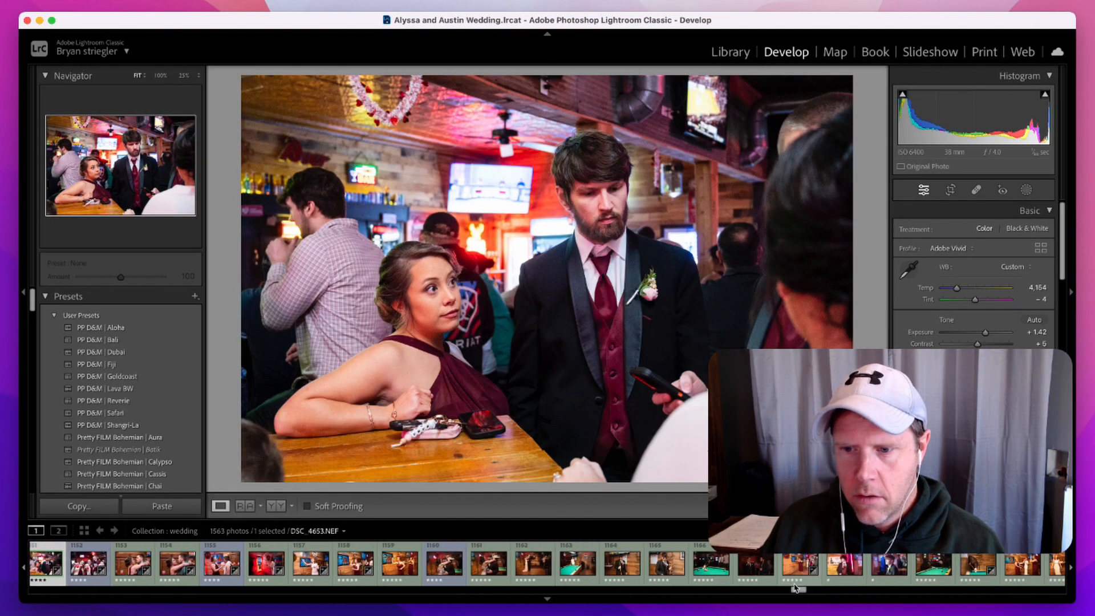
click(754, 570)
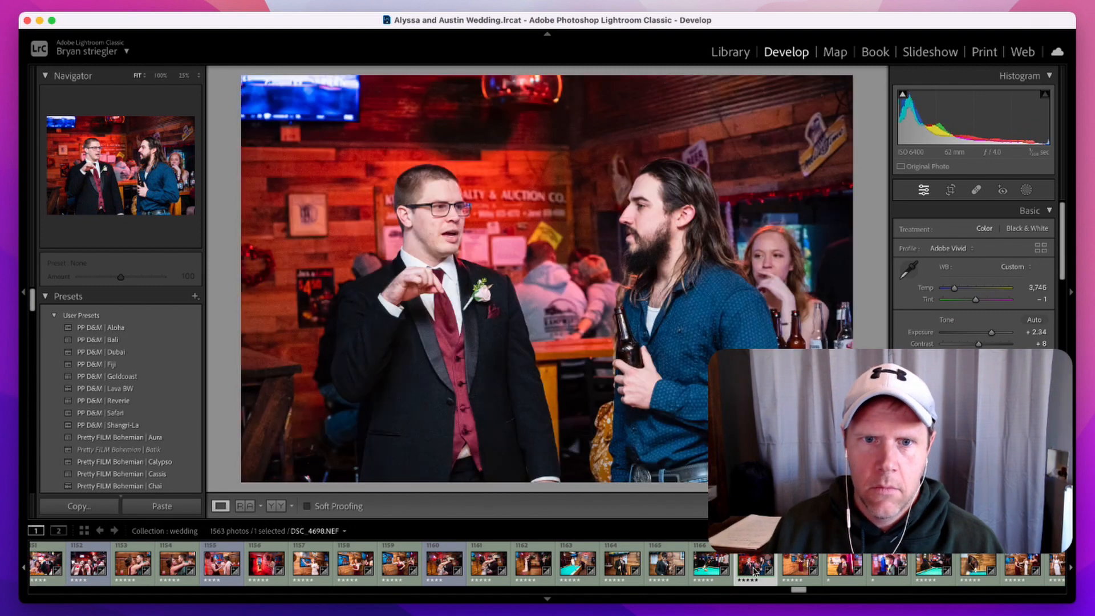
- Open the bright photo of the woman holding a baby and compare its unedited and edited versions
drag(798, 589, 812, 589)
click(781, 567)
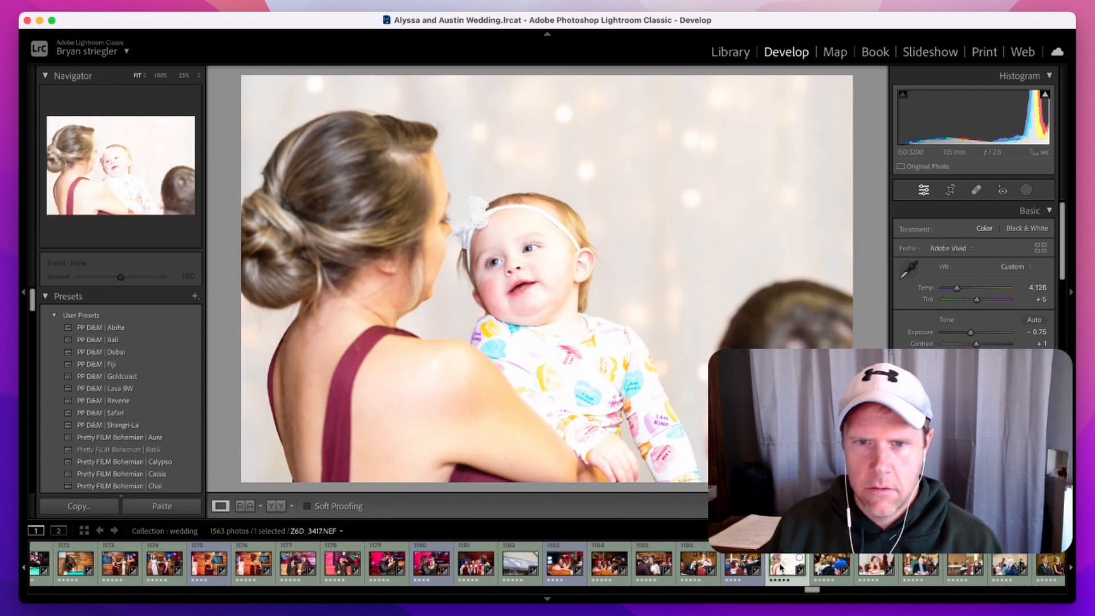
key(backslash)
key(backslash)
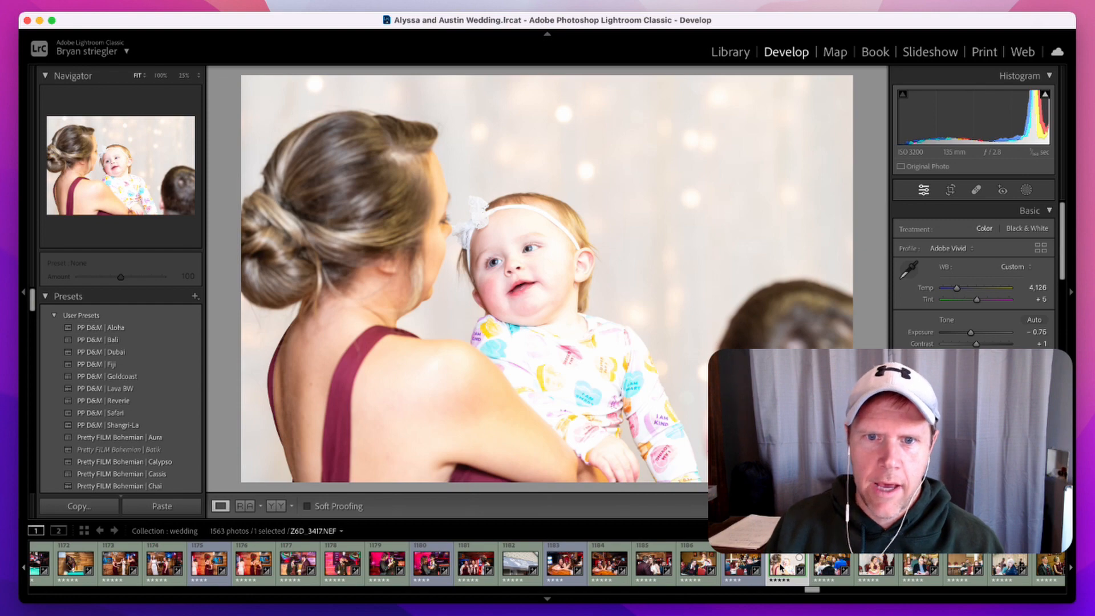
- Open the photo of the burgundy drink sleeves and compare its unedited and edited versions
drag(810, 589, 842, 591)
click(751, 570)
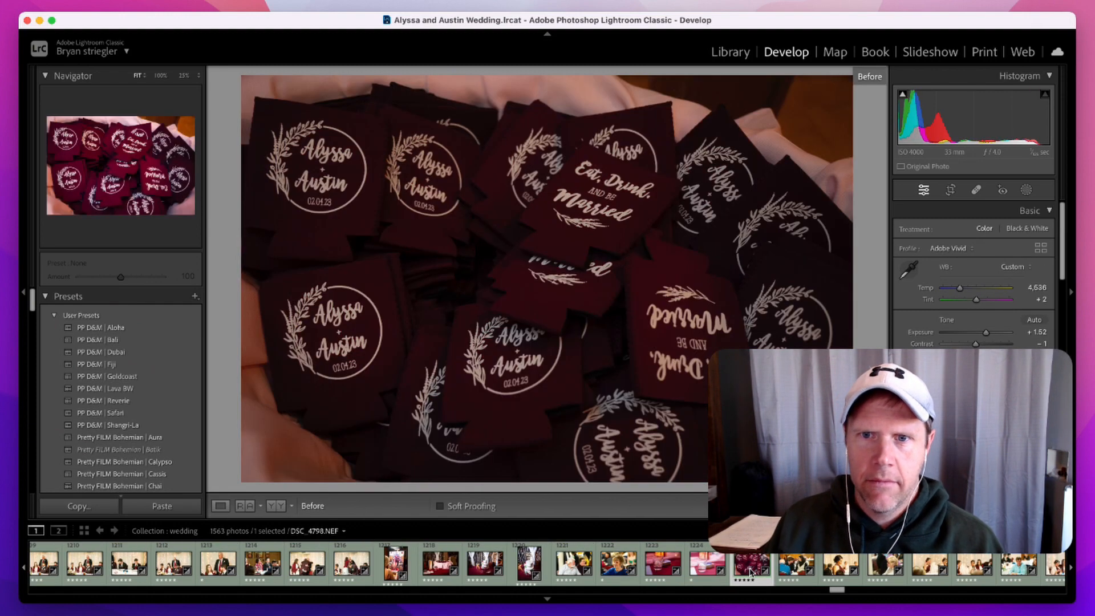
key(backslash)
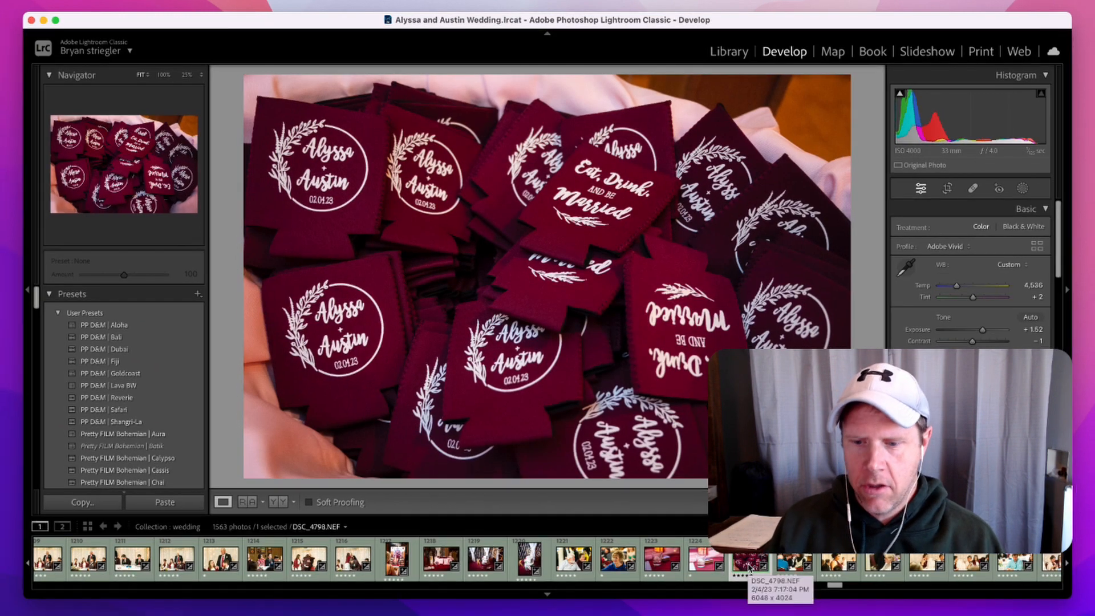
- Correct the white balance of the yellow-toned photo of three seated guests to Temp 3,059 and Tint +13
drag(840, 593, 850, 587)
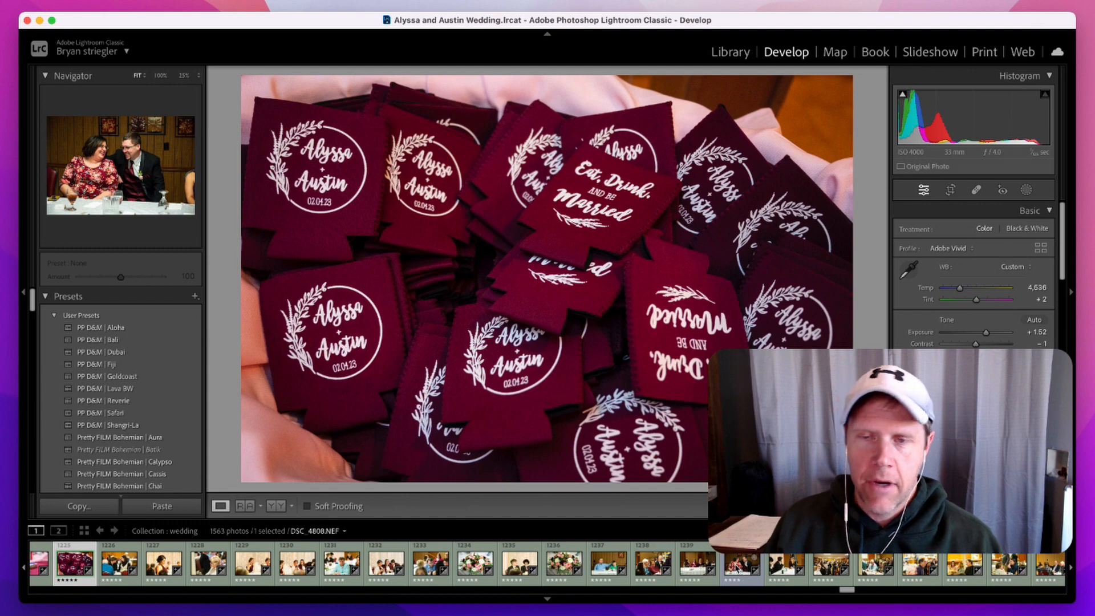
click(961, 564)
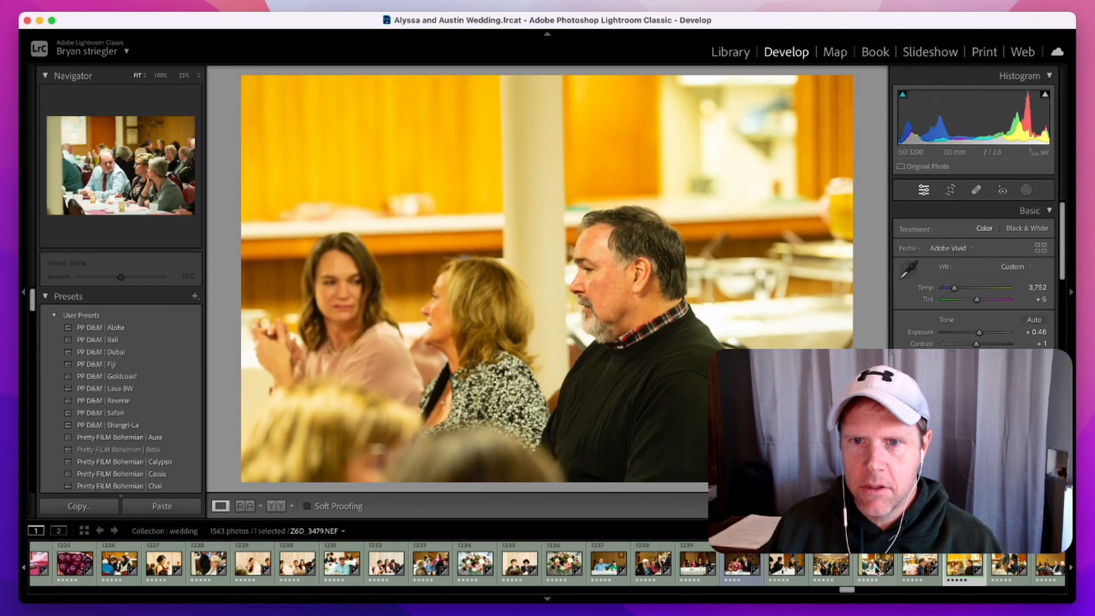
mouse_move(955, 290)
mouse_down()
mouse_move(979, 299)
mouse_move(952, 291)
mouse_up()
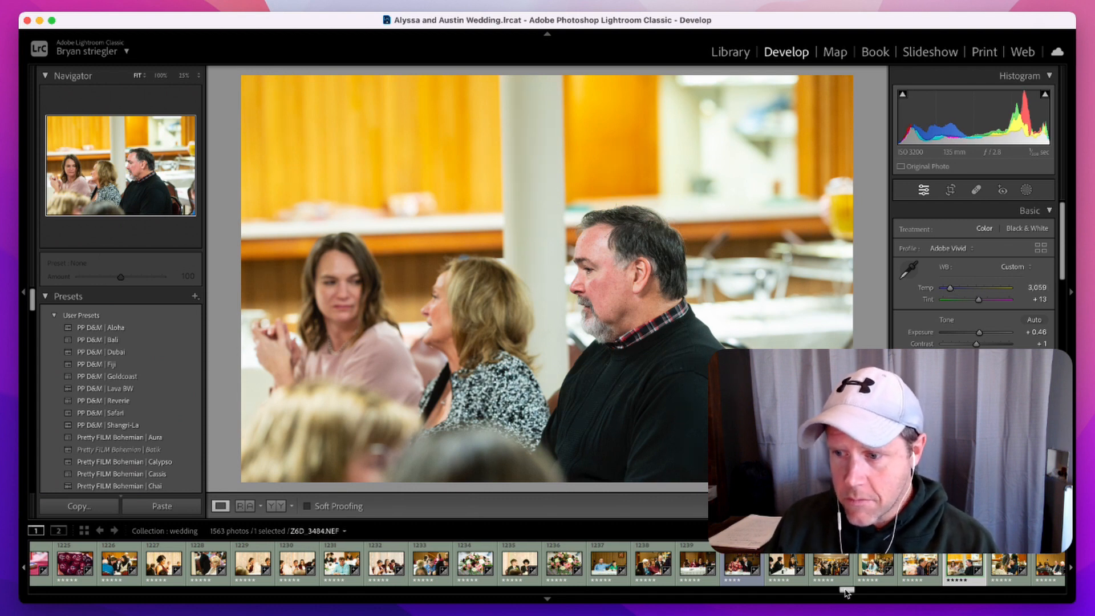
- Open the photo of the cup of personalized guitar picks and compare its unedited and edited versions
drag(846, 593, 854, 593)
click(562, 564)
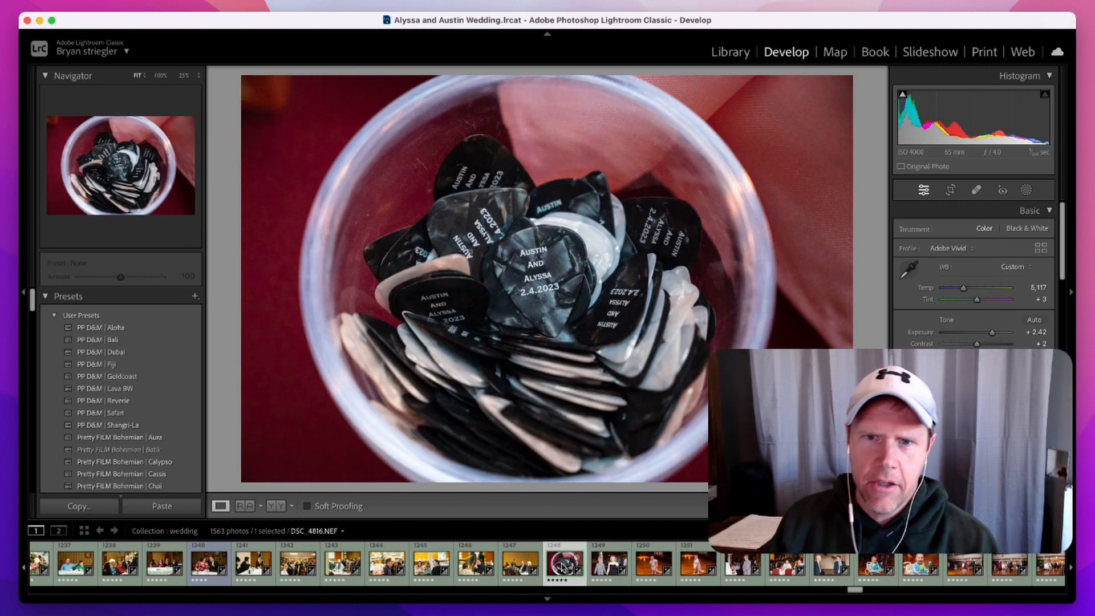
key(backslash)
key(backslash)
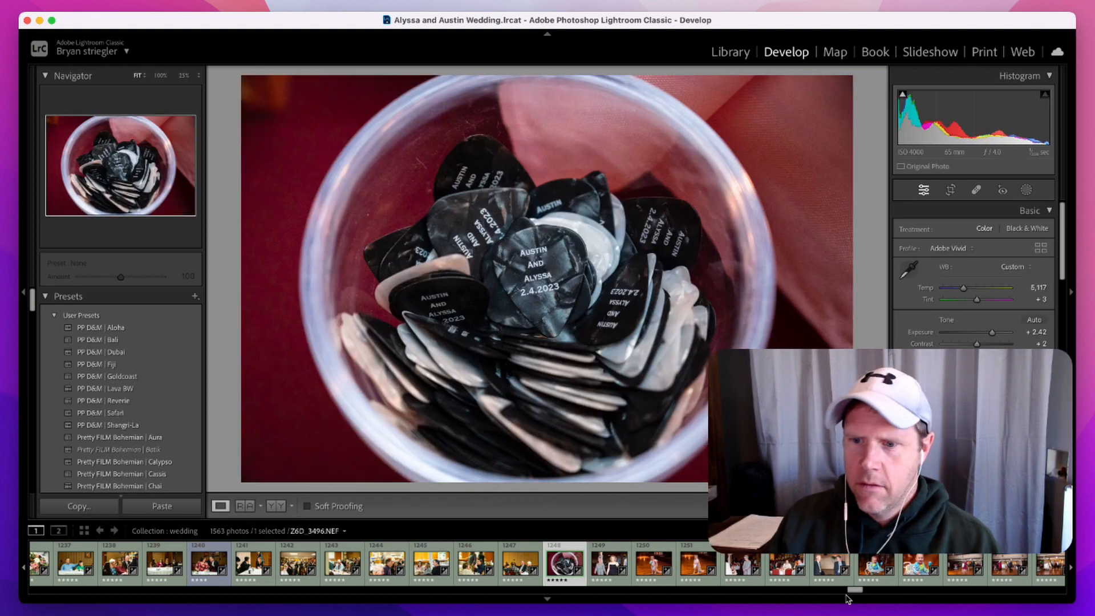
- Open the reception photo of the man and woman dancing in burgundy and compare its unedited and edited versions
drag(855, 589, 867, 589)
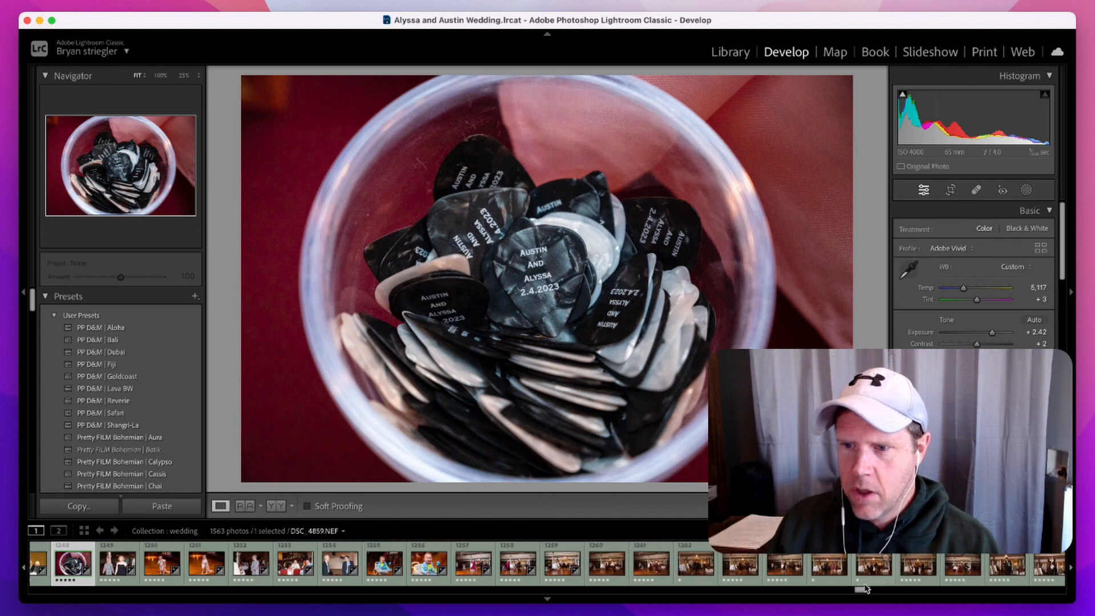
click(785, 569)
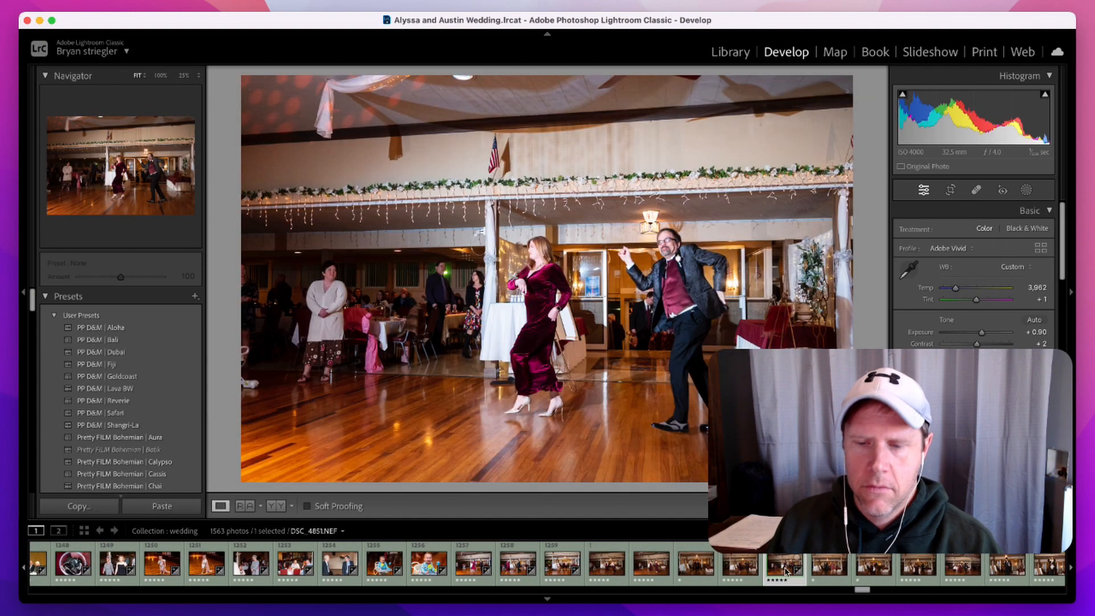
key(backslash)
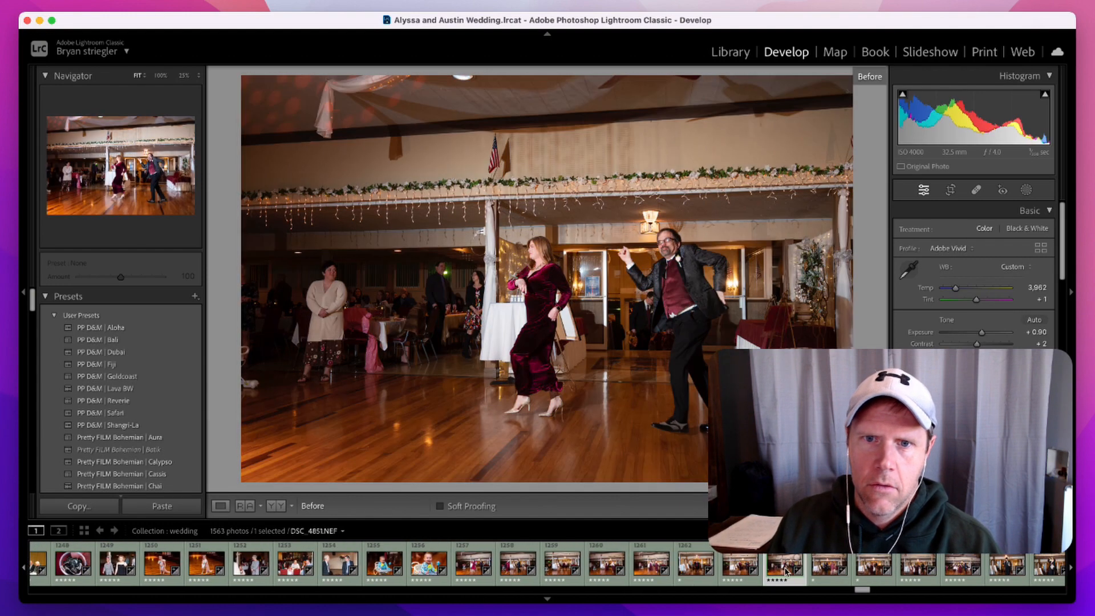
key(backslash)
- View the couple crossing the dance floor, and compare the before and after of the vertical dance photo under the chandelier
drag(863, 589, 882, 591)
click(819, 556)
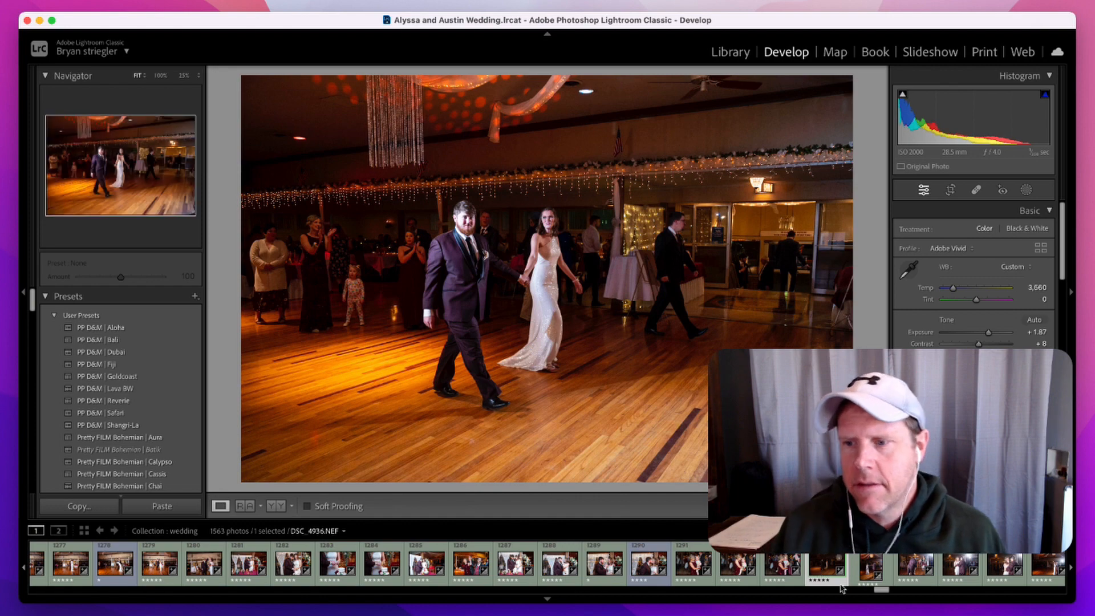
drag(880, 595, 896, 591)
click(780, 564)
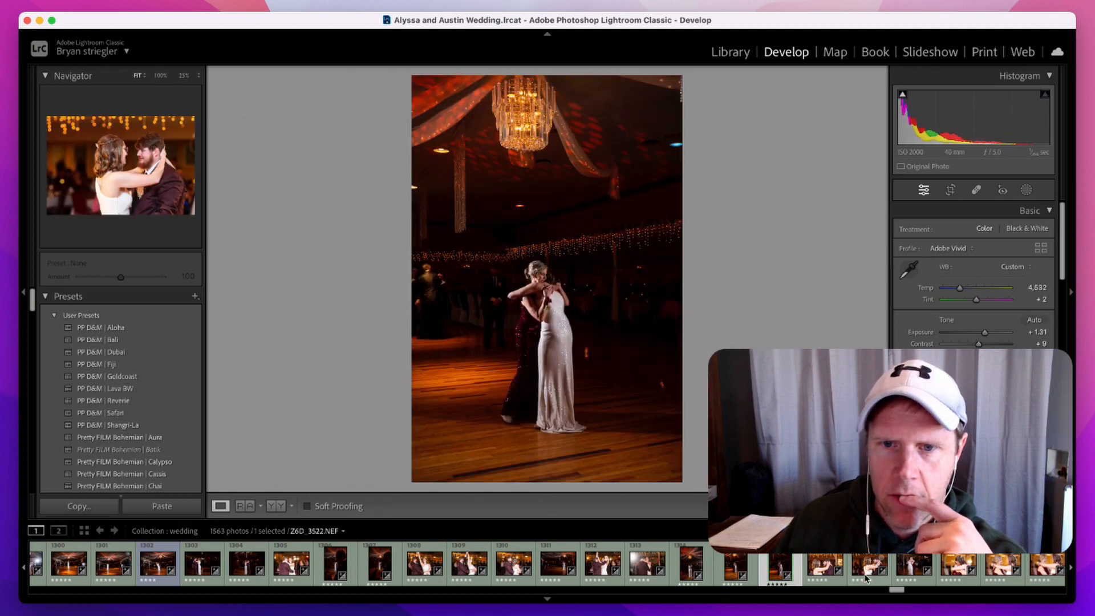
key(backslash)
key(backslash)
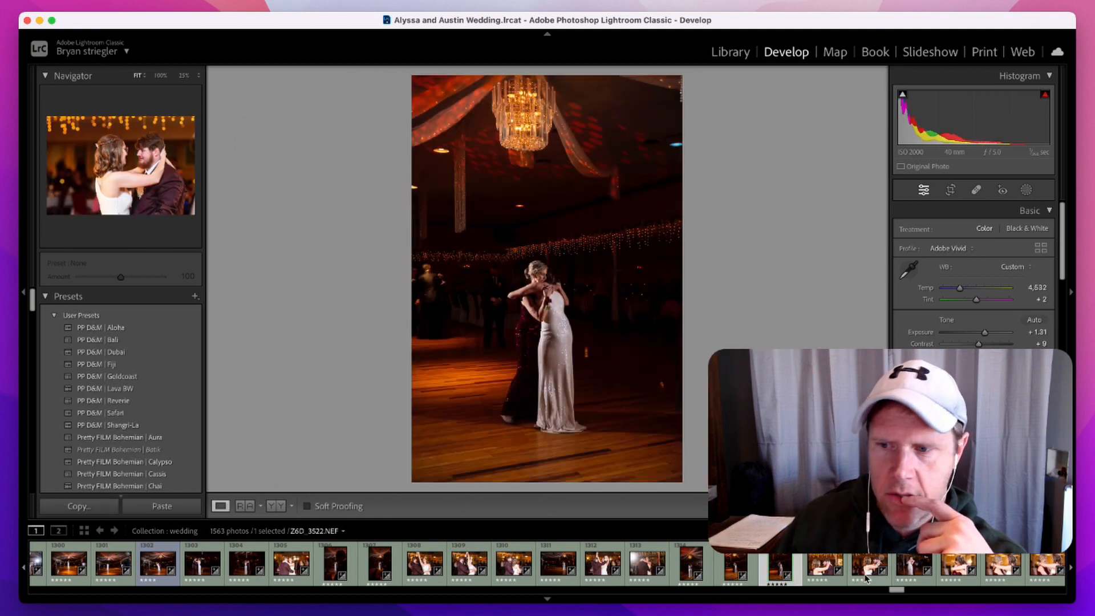
- Browse further through the edited reception dancing photos in the wedding collection
drag(895, 590, 909, 590)
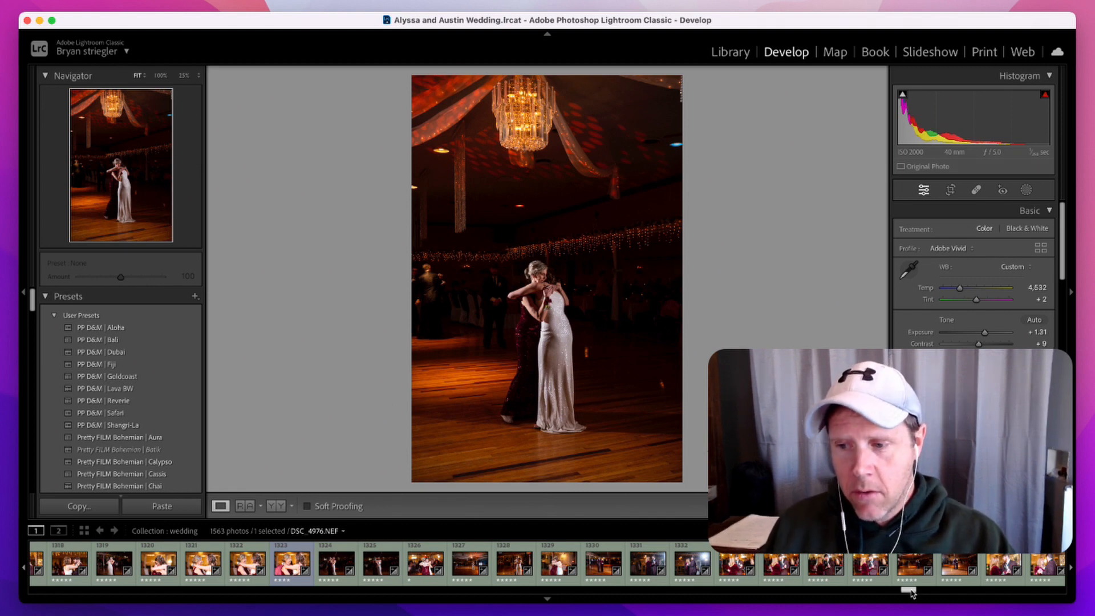
drag(911, 592, 922, 592)
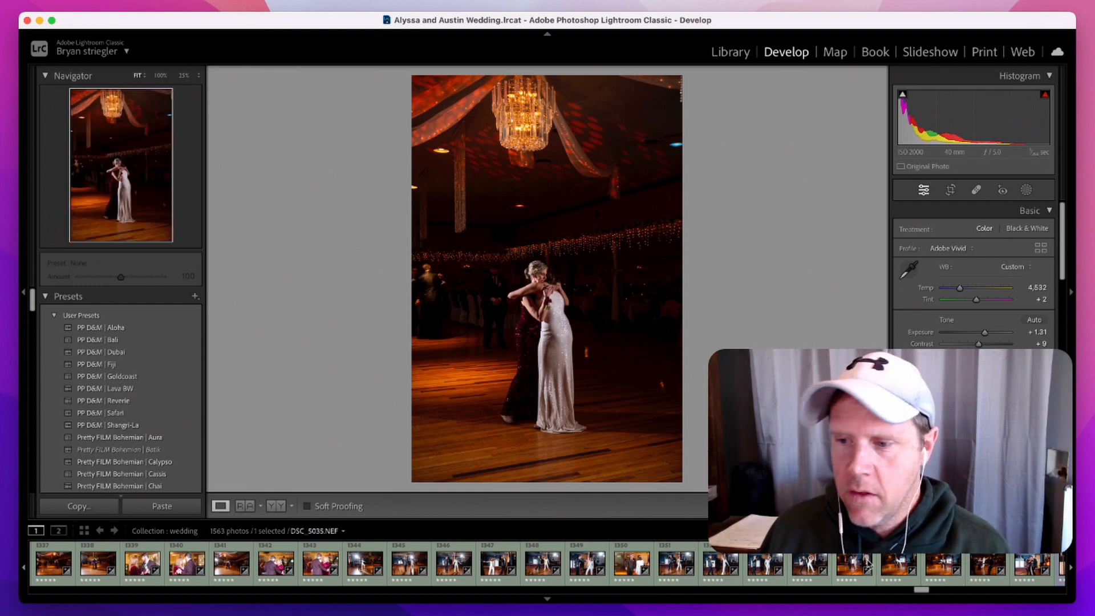
drag(924, 590, 930, 592)
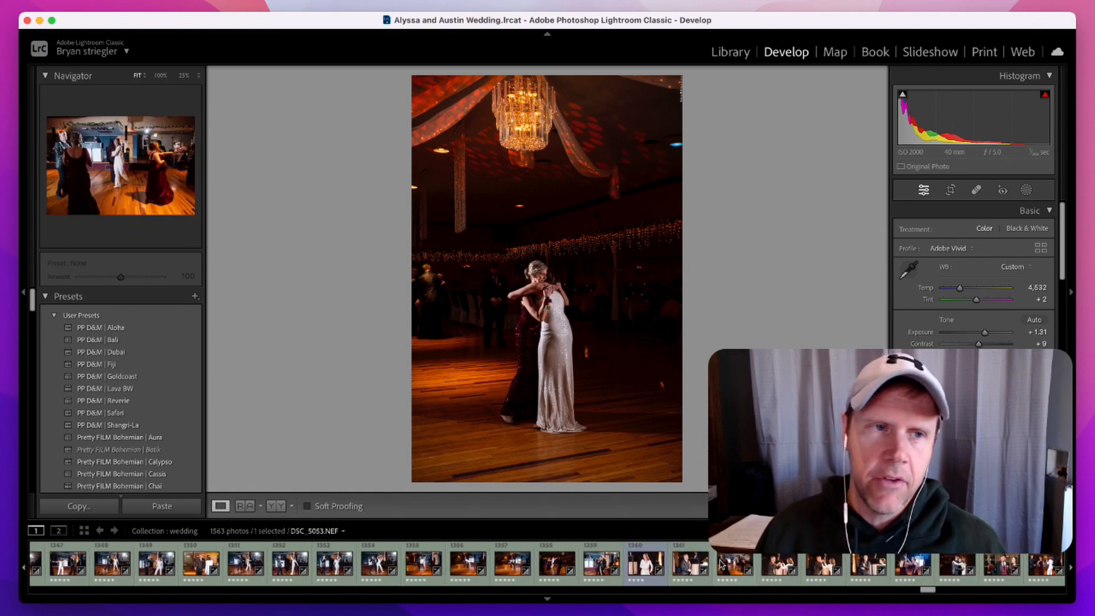